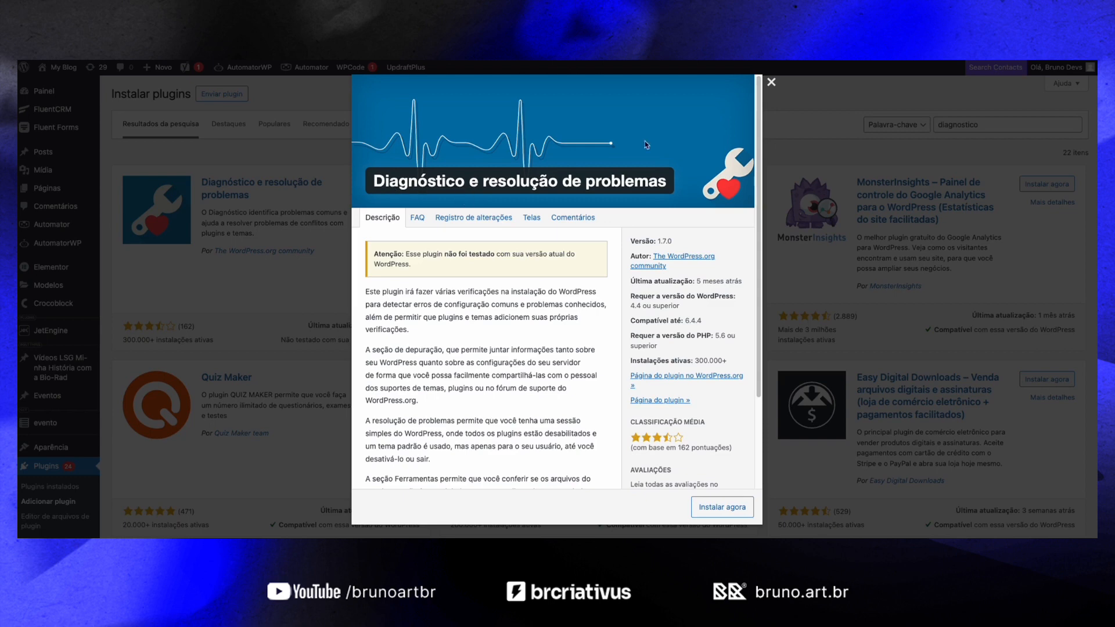
Close the plugin details and locate the built-in Diagnóstico entry among the WordPress tools.
{"action": "left_click", "coordinate": [772, 81]}
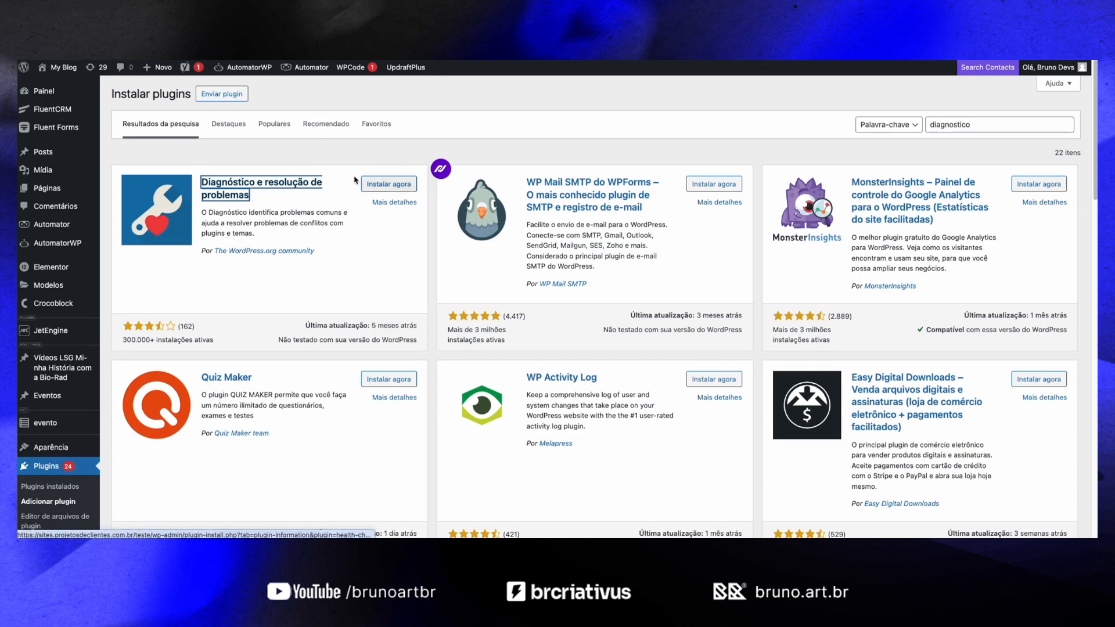
{"action": "scroll", "coordinate": [155, 283], "scroll_direction": "down", "scroll_amount": 6}
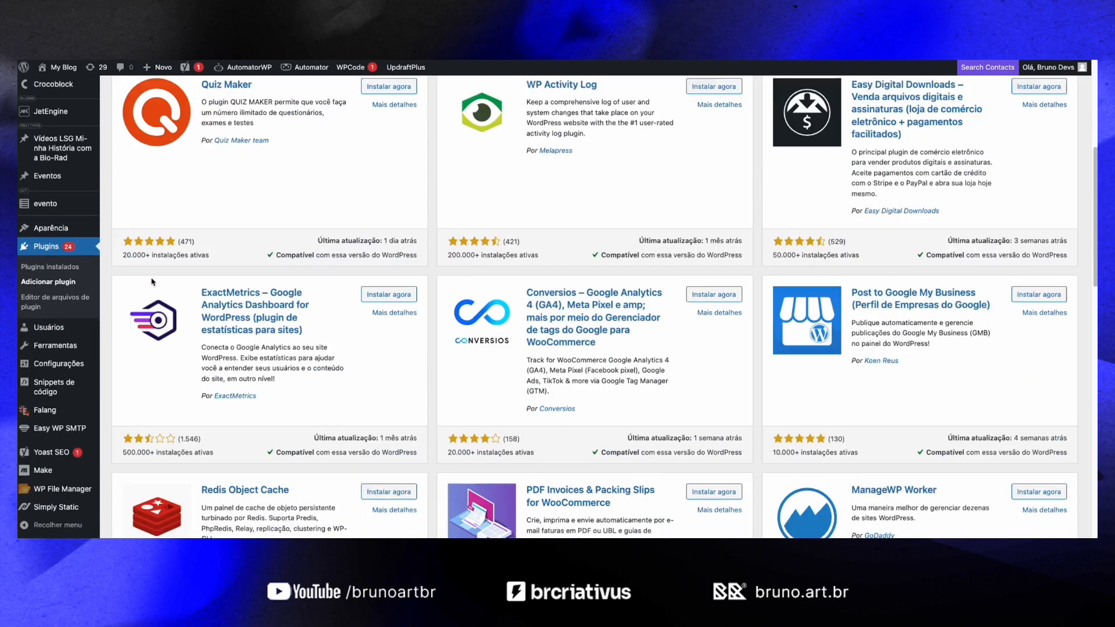
{"action": "mouse_move", "coordinate": [70, 383]}
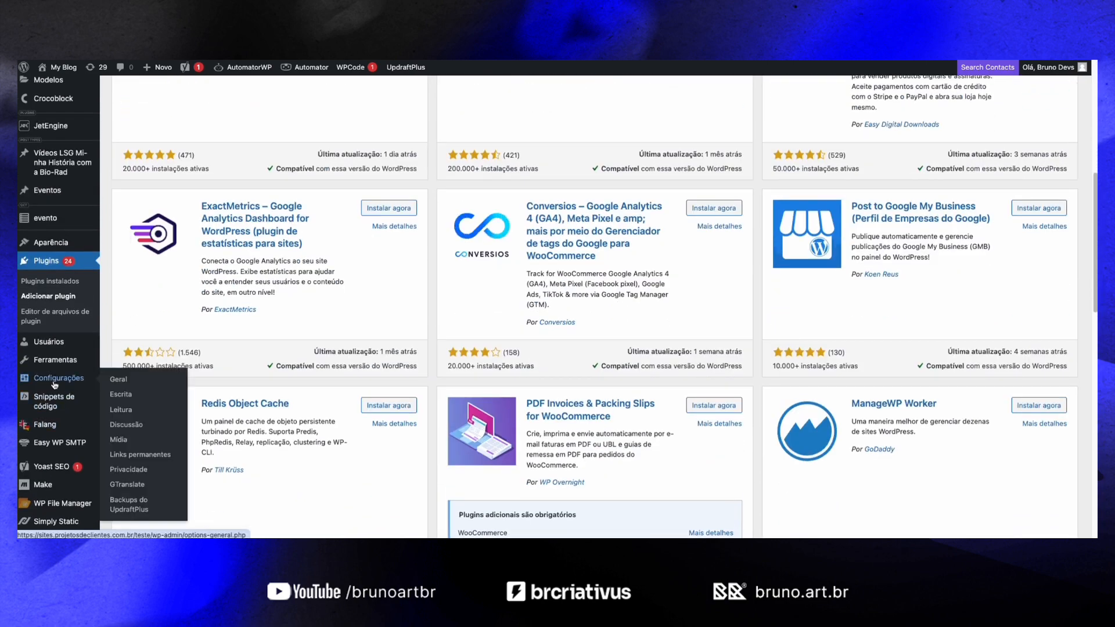
{"action": "mouse_move", "coordinate": [55, 363]}
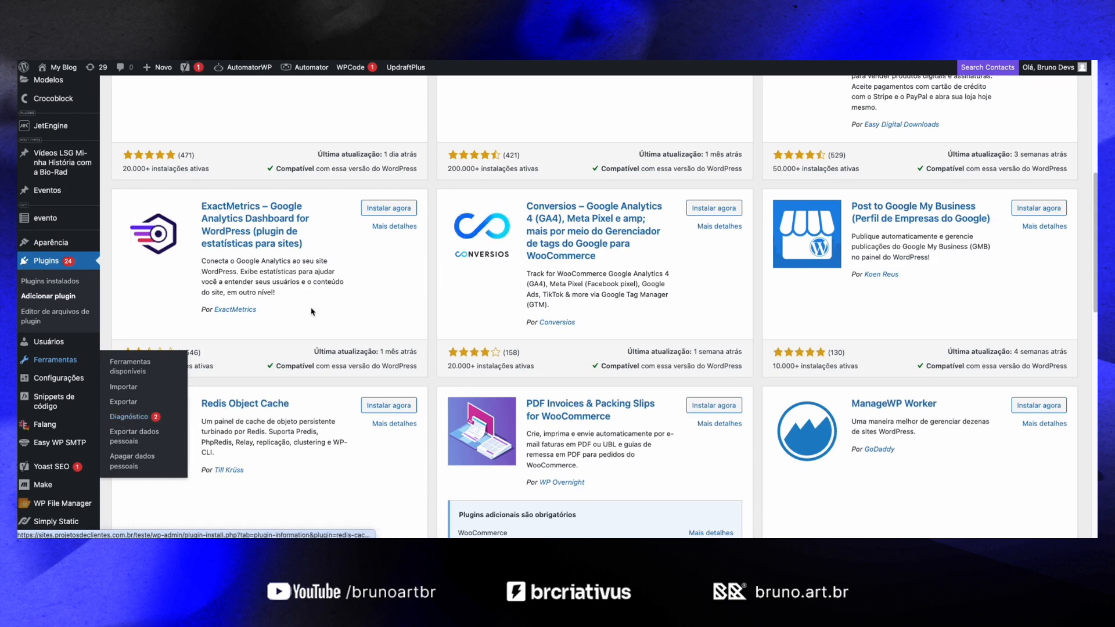
{"action": "scroll", "coordinate": [312, 311], "scroll_direction": "up", "scroll_amount": 6}
{"action": "scroll", "coordinate": [357, 250], "scroll_direction": "up", "scroll_amount": 1}
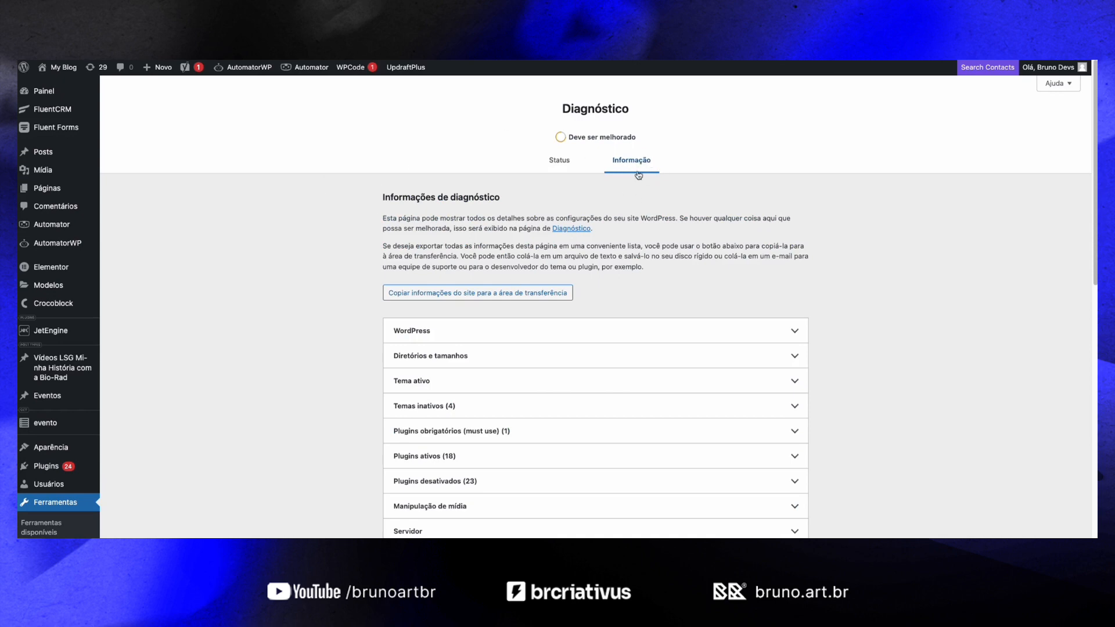
Examine the diagnostic information sections, especially the paths and settings under Constantes do WordPress.
{"action": "scroll", "coordinate": [469, 209], "scroll_direction": "down", "scroll_amount": 4}
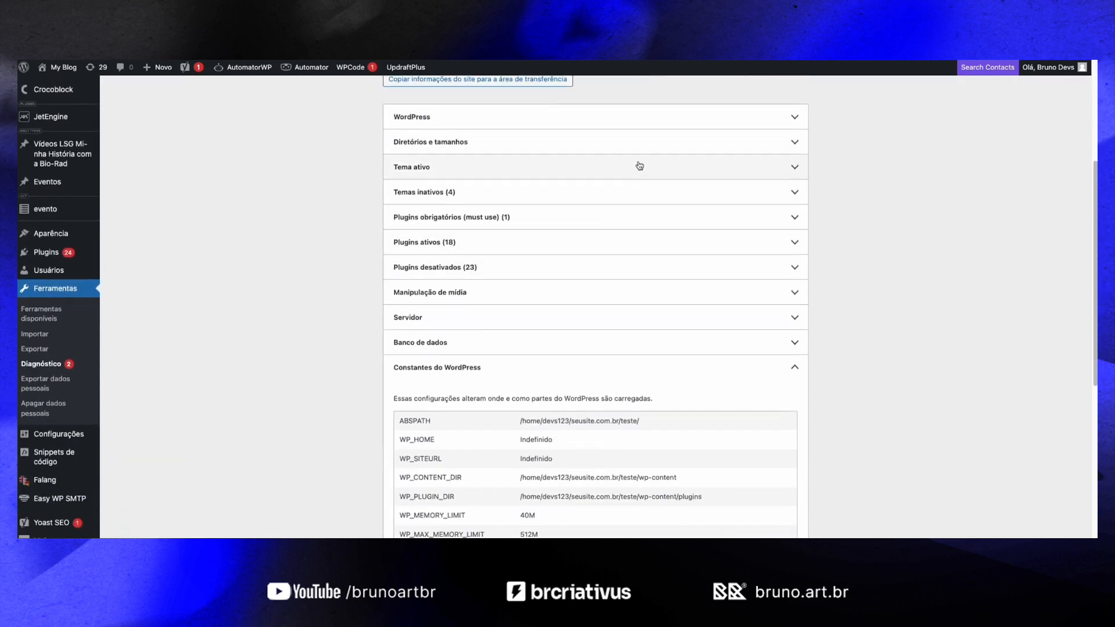
{"action": "scroll", "coordinate": [624, 291], "scroll_direction": "down", "scroll_amount": 1}
{"action": "scroll", "coordinate": [522, 188], "scroll_direction": "up", "scroll_amount": 2}
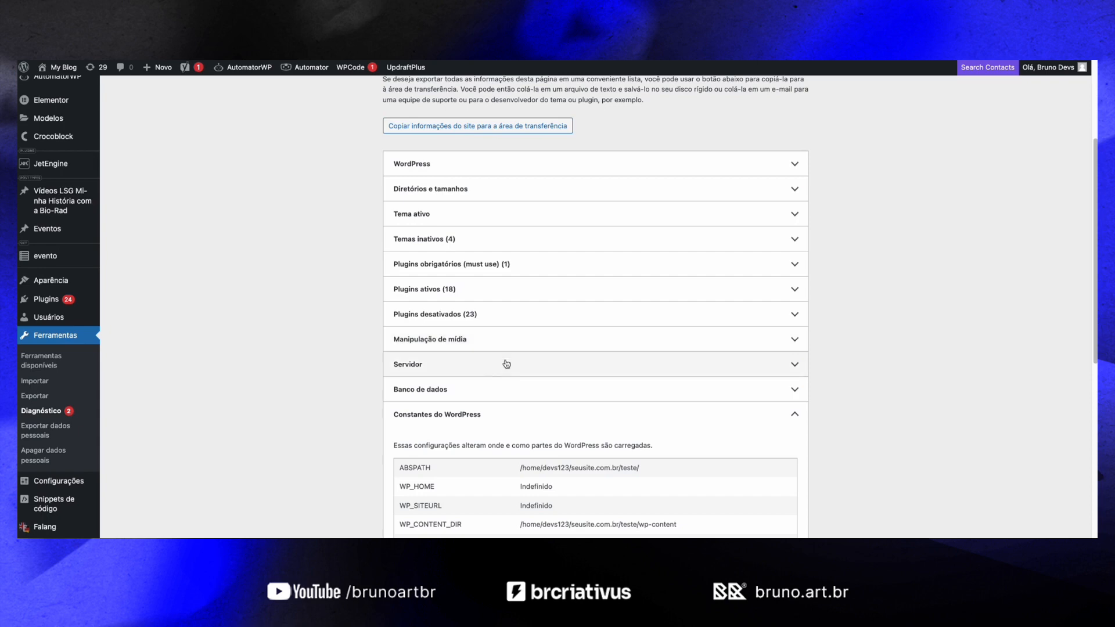
{"action": "scroll", "coordinate": [442, 364], "scroll_direction": "down", "scroll_amount": 2}
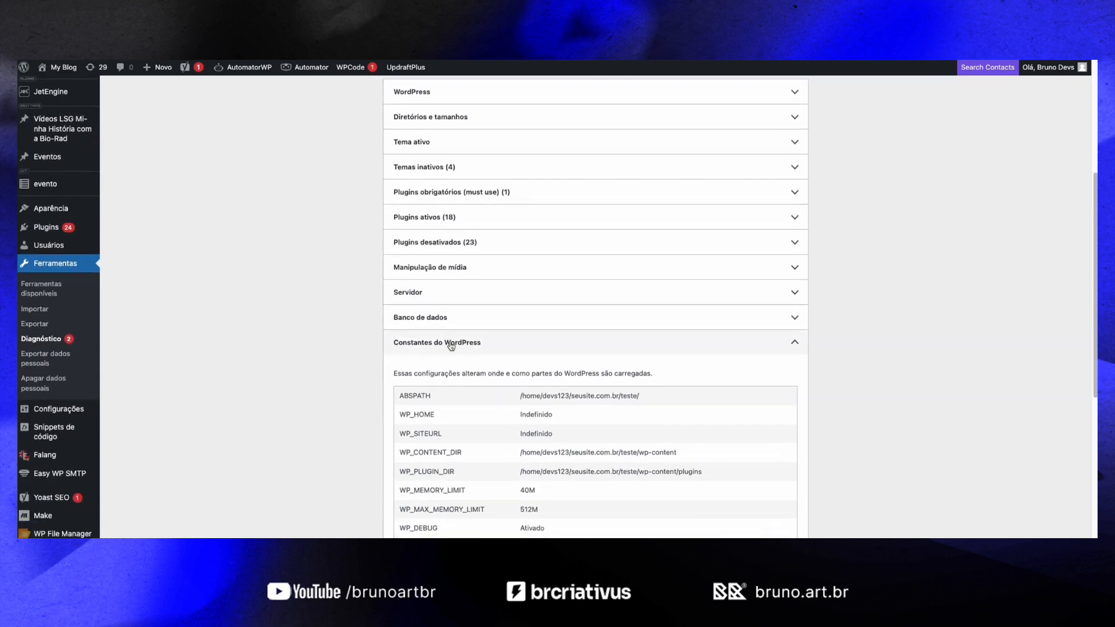
{"action": "scroll", "coordinate": [493, 343], "scroll_direction": "down", "scroll_amount": 2}
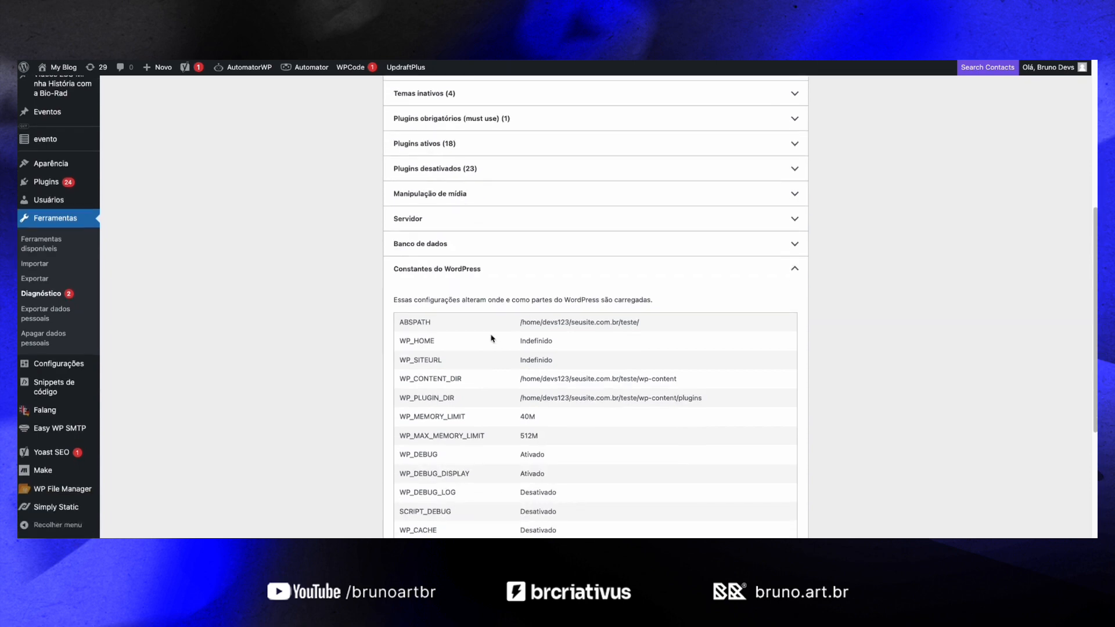
{"action": "scroll", "coordinate": [500, 340], "scroll_direction": "down", "scroll_amount": 3}
{"action": "scroll", "coordinate": [505, 336], "scroll_direction": "up", "scroll_amount": 2}
{"action": "scroll", "coordinate": [499, 333], "scroll_direction": "down", "scroll_amount": 1}
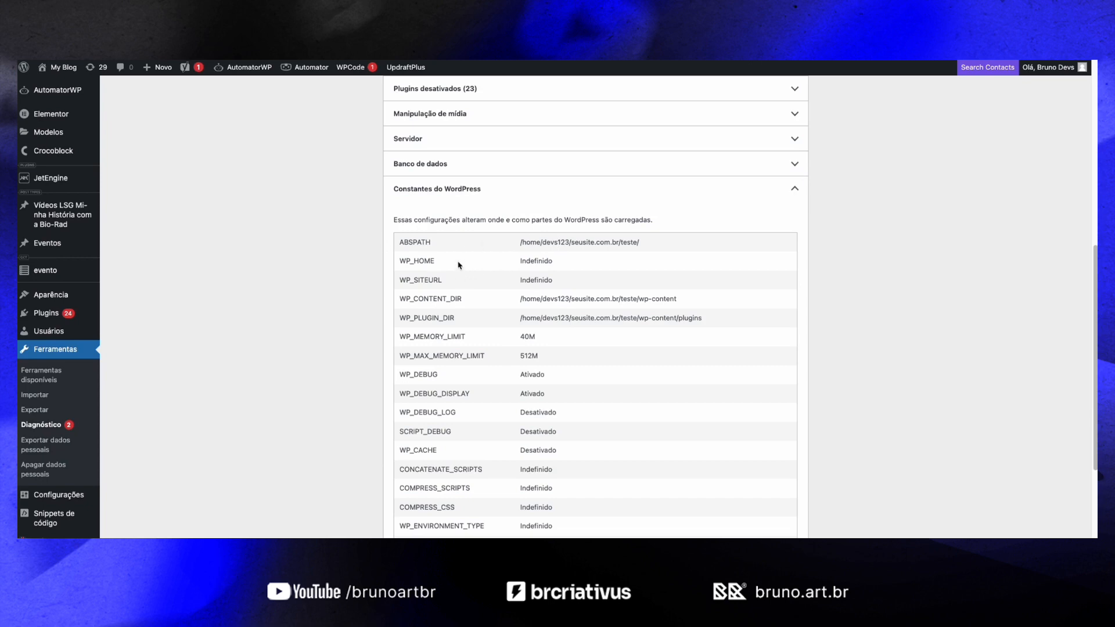
Examine the ABSPATH value, highlighting its home, account, domain and teste folder parts.
{"action": "left_click_drag", "start_coordinate": [542, 243], "coordinate": [571, 243]}
{"action": "double_click", "coordinate": [531, 243]}
{"action": "double_click", "coordinate": [565, 244]}
{"action": "left_click_drag", "start_coordinate": [571, 242], "coordinate": [619, 241]}
{"action": "double_click", "coordinate": [626, 244]}
{"action": "left_click_drag", "start_coordinate": [671, 244], "coordinate": [571, 241]}
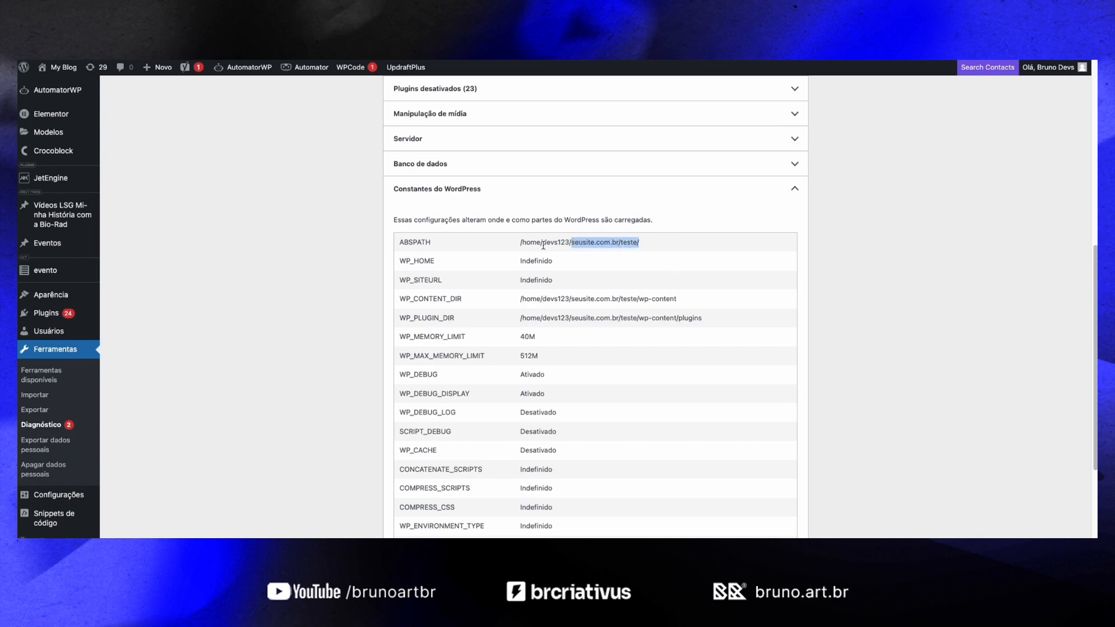
{"action": "left_click_drag", "start_coordinate": [641, 243], "coordinate": [597, 242]}
{"action": "double_click", "coordinate": [630, 242]}
{"action": "double_click", "coordinate": [582, 241]}
{"action": "left_click_drag", "start_coordinate": [640, 243], "coordinate": [620, 243]}
{"action": "left_click_drag", "start_coordinate": [517, 242], "coordinate": [640, 242]}
Examine the WP_CONTENT_DIR and WP_PLUGIN_DIR paths, highlighting the hosting account folder.
{"action": "left_click_drag", "start_coordinate": [521, 299], "coordinate": [618, 298]}
{"action": "scroll", "coordinate": [616, 302], "scroll_direction": "down", "scroll_amount": 1}
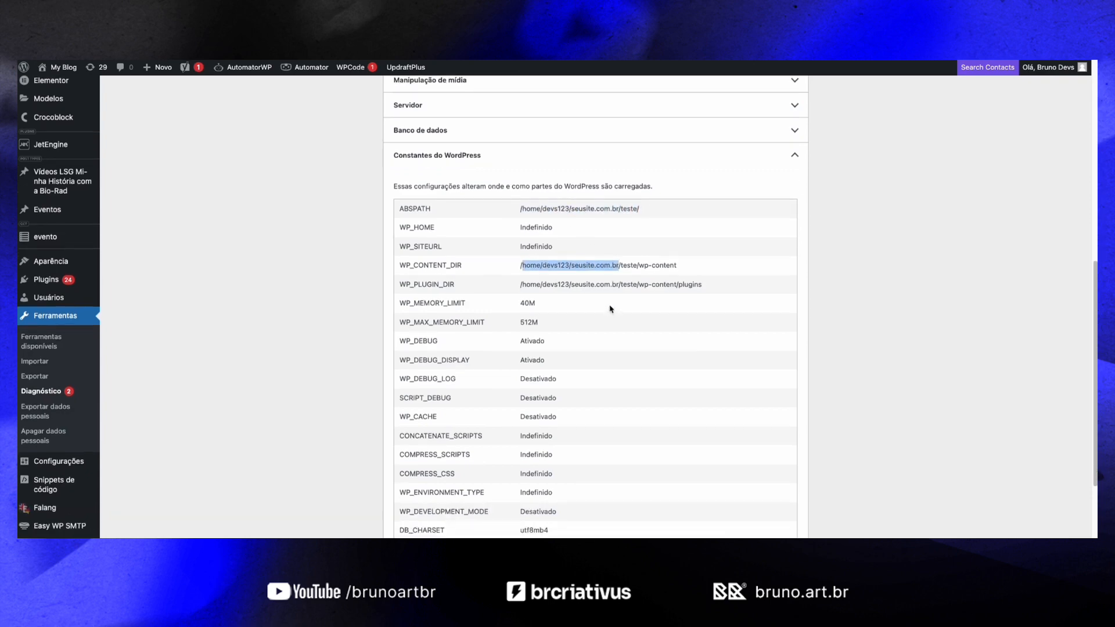
{"action": "left_click", "coordinate": [527, 284]}
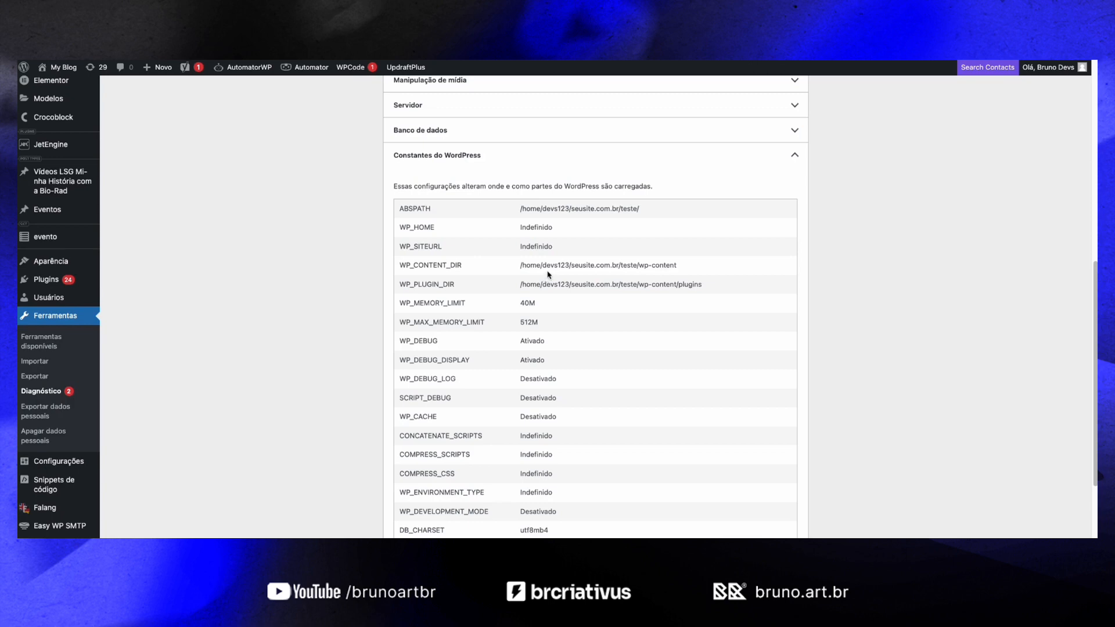
{"action": "triple_click", "coordinate": [552, 265]}
{"action": "left_click", "coordinate": [553, 260]}
{"action": "double_click", "coordinate": [553, 262]}
{"action": "left_click_drag", "start_coordinate": [574, 265], "coordinate": [544, 266]}
{"action": "left_click", "coordinate": [544, 266]}
{"action": "mouse_move", "coordinate": [557, 265]}
{"action": "left_mouse_down"}
{"action": "mouse_move", "coordinate": [541, 265]}
{"action": "mouse_move", "coordinate": [570, 267]}
{"action": "mouse_move", "coordinate": [543, 265]}
{"action": "left_mouse_up"}
{"action": "scroll", "coordinate": [569, 265], "scroll_direction": "up", "scroll_amount": 1}
{"action": "scroll", "coordinate": [566, 259], "scroll_direction": "down", "scroll_amount": 2}
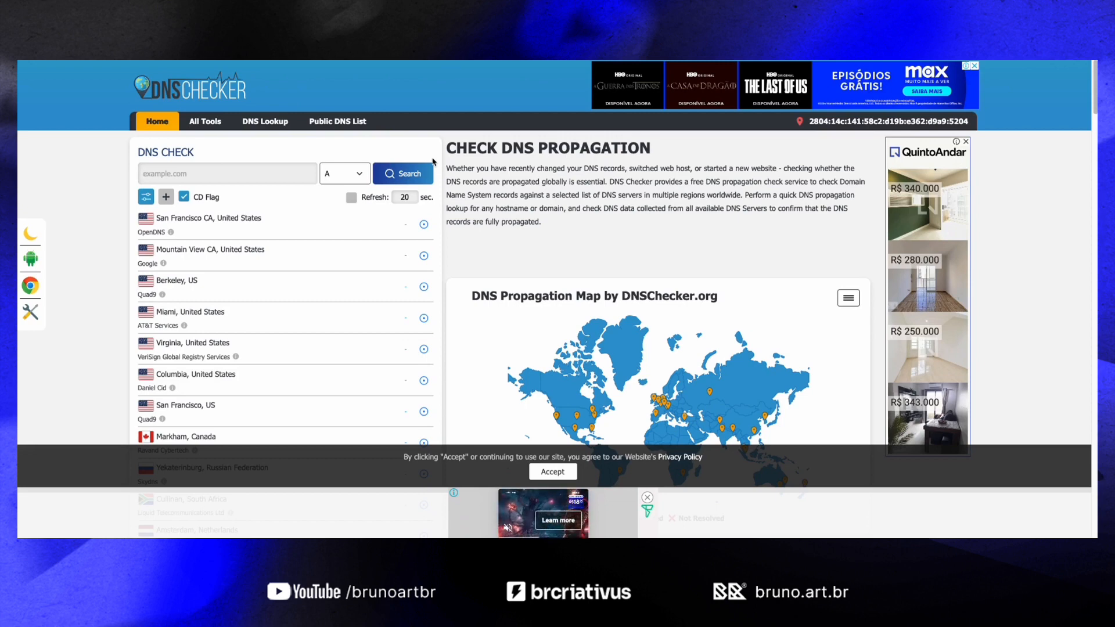
On DNS Checker, accept the privacy notice and check the A record propagation of google.com.
{"action": "left_click", "coordinate": [568, 474]}
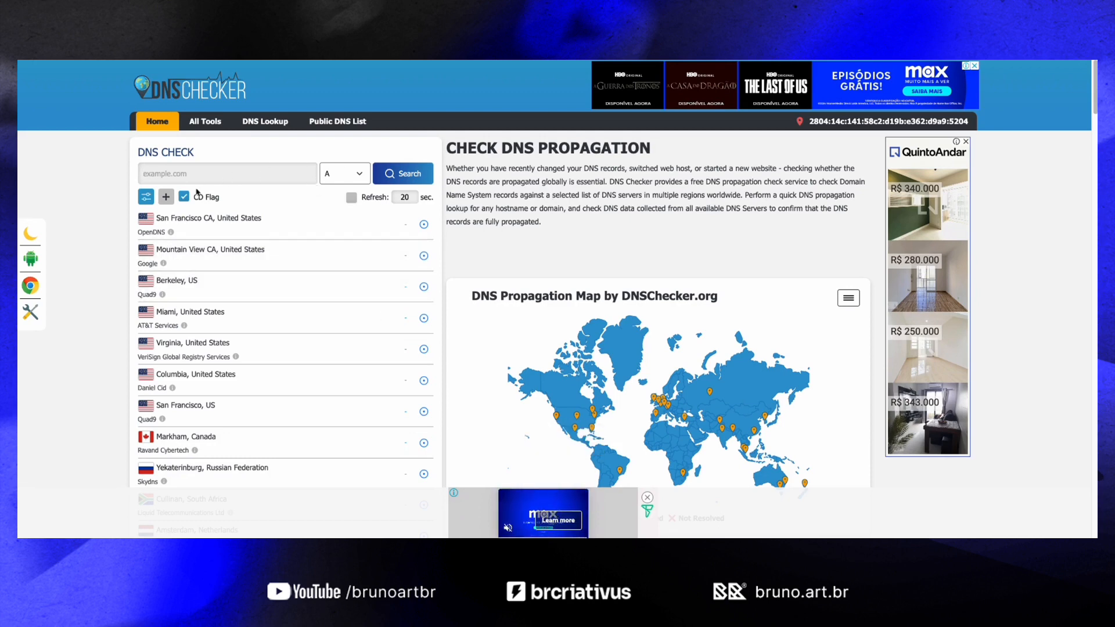
{"action": "left_click", "coordinate": [273, 173]}
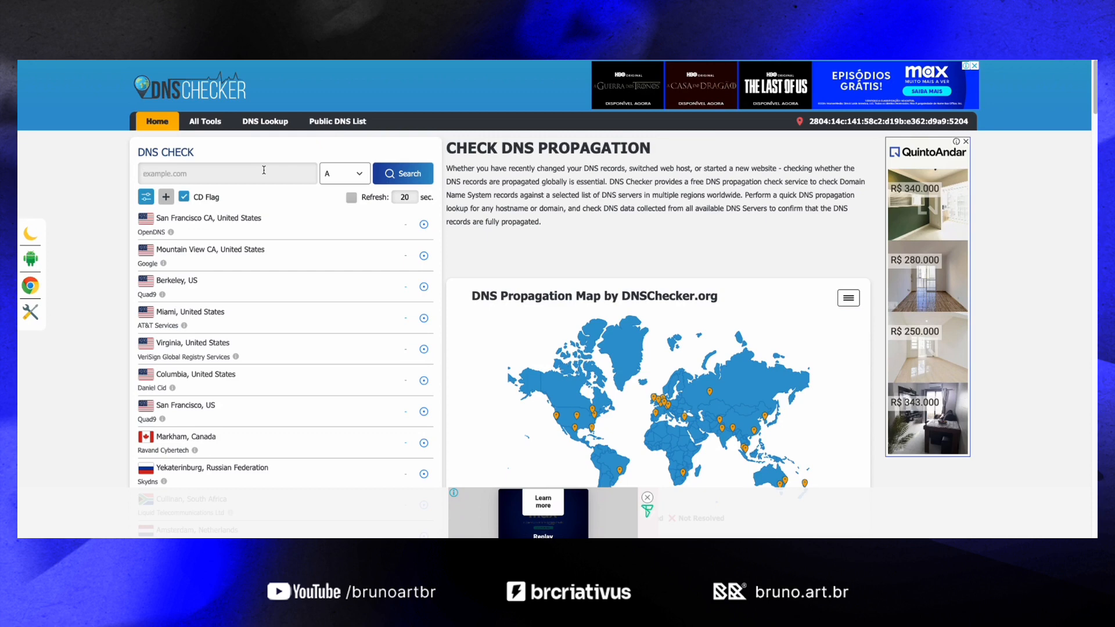
{"action": "type", "text": "google.com"}
{"action": "left_click", "coordinate": [358, 175]}
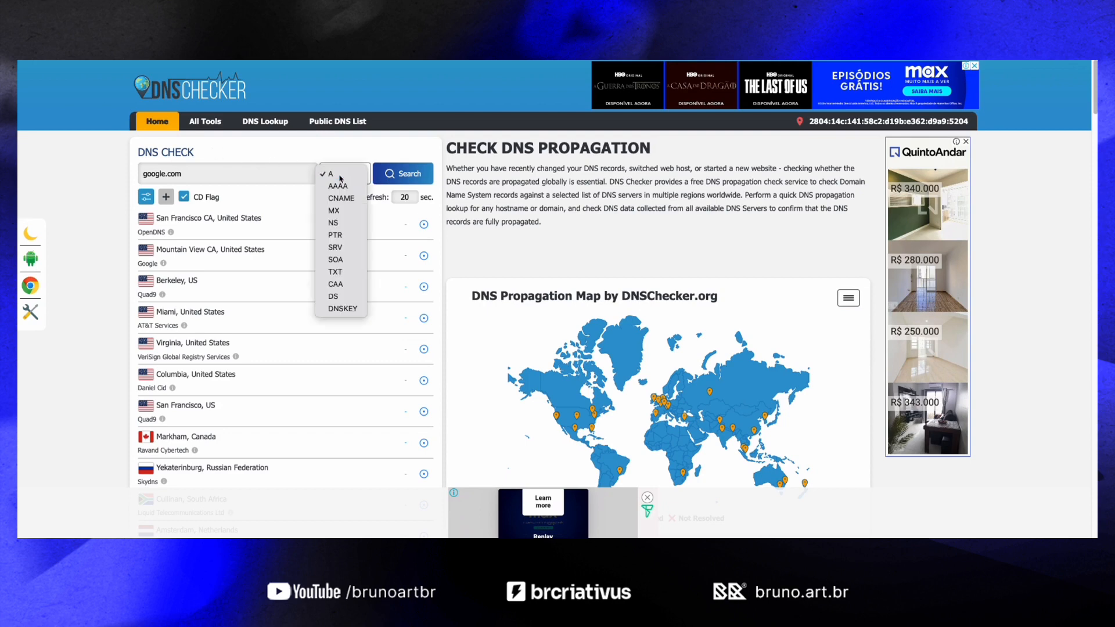
{"action": "left_click", "coordinate": [349, 174]}
{"action": "left_click", "coordinate": [410, 173]}
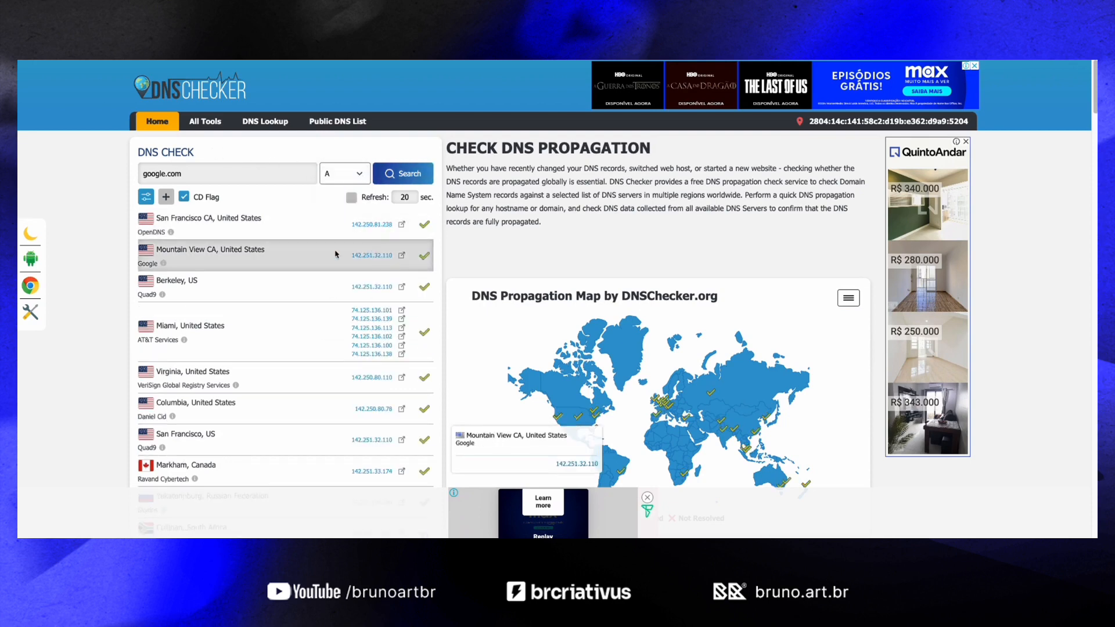
Examine the IP addresses for google.com across the listed server locations.
{"action": "left_click_drag", "start_coordinate": [339, 228], "coordinate": [330, 400]}
{"action": "left_click", "coordinate": [323, 386]}
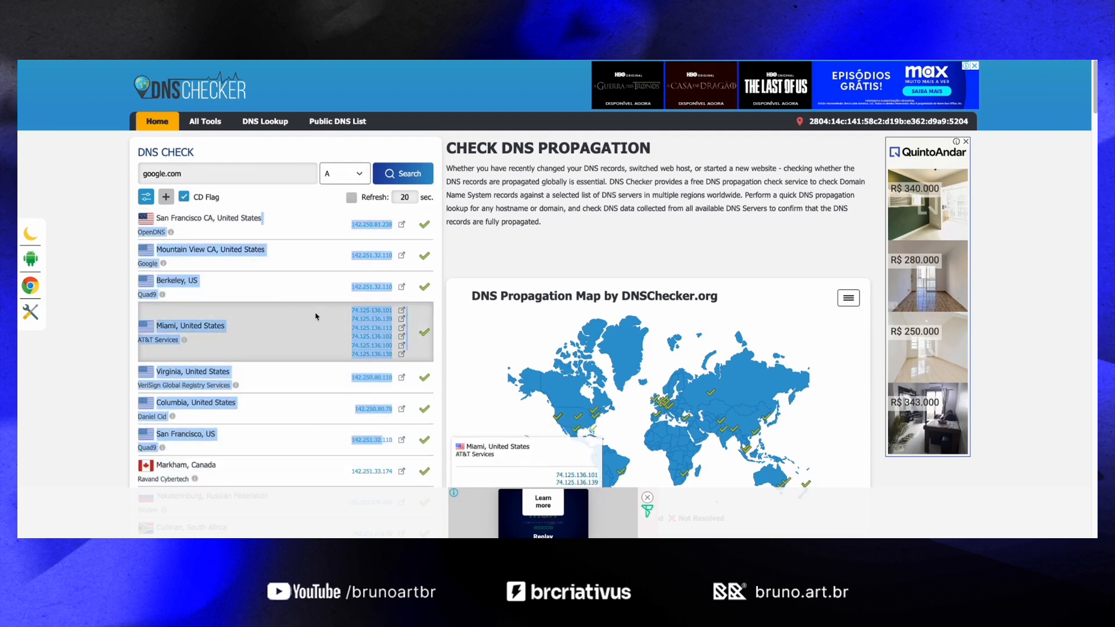
{"action": "scroll", "coordinate": [369, 319], "scroll_direction": "down", "scroll_amount": 7}
{"action": "scroll", "coordinate": [369, 318], "scroll_direction": "up", "scroll_amount": 7}
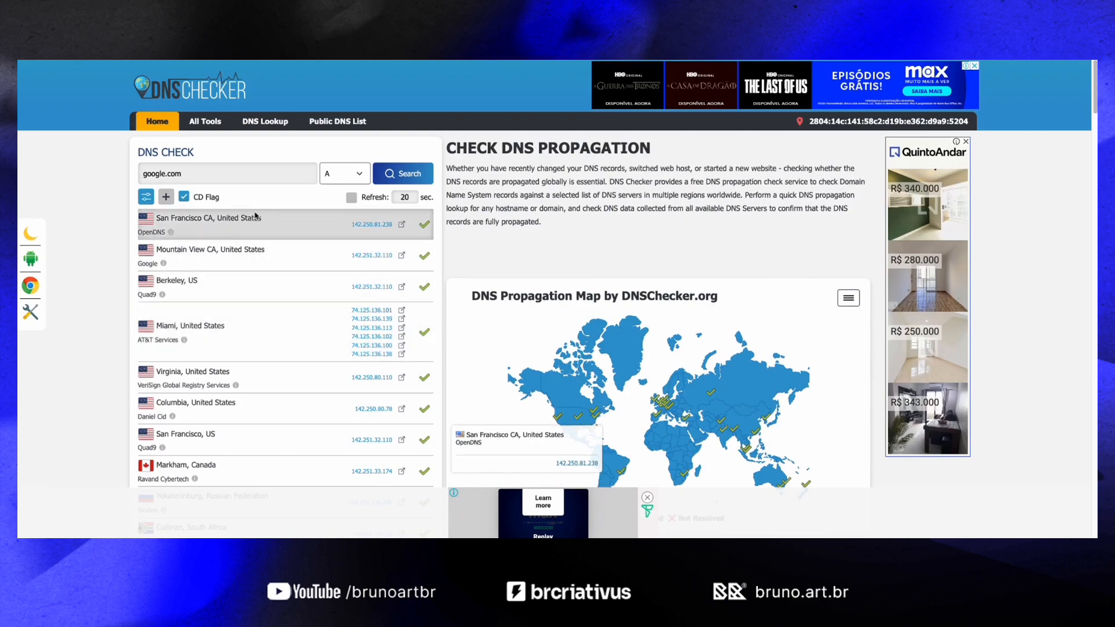
Check the A record propagation of dnschecker.org and highlight the IP addresses for Miami.
{"action": "double_click", "coordinate": [202, 177]}
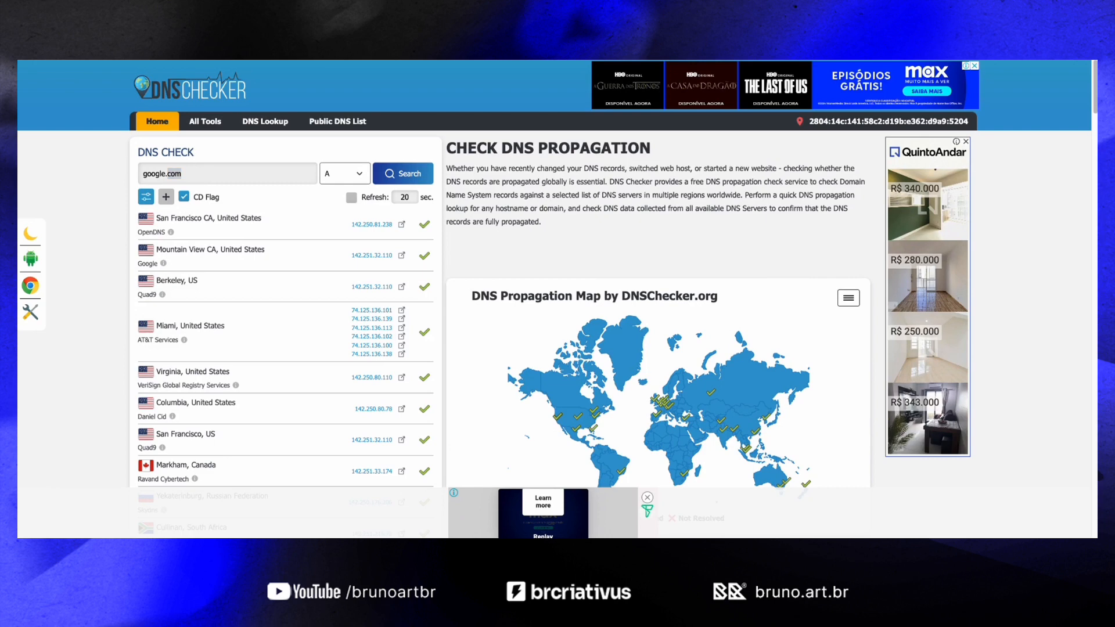
{"action": "triple_click", "coordinate": [177, 172]}
{"action": "type", "text": "dnschecker.org"}
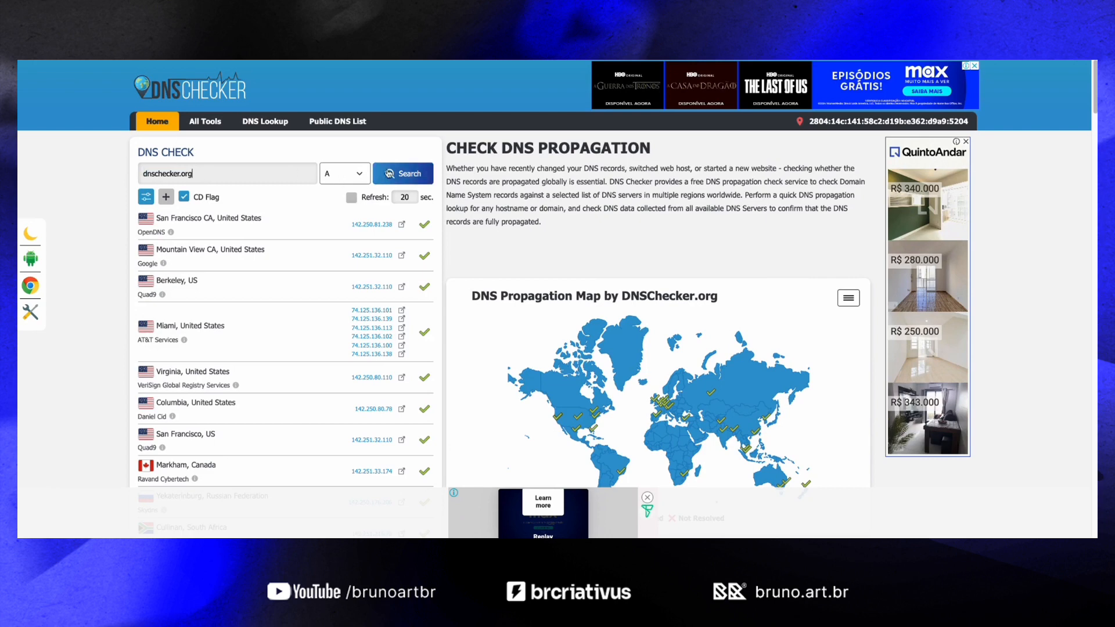
{"action": "left_click", "coordinate": [389, 173]}
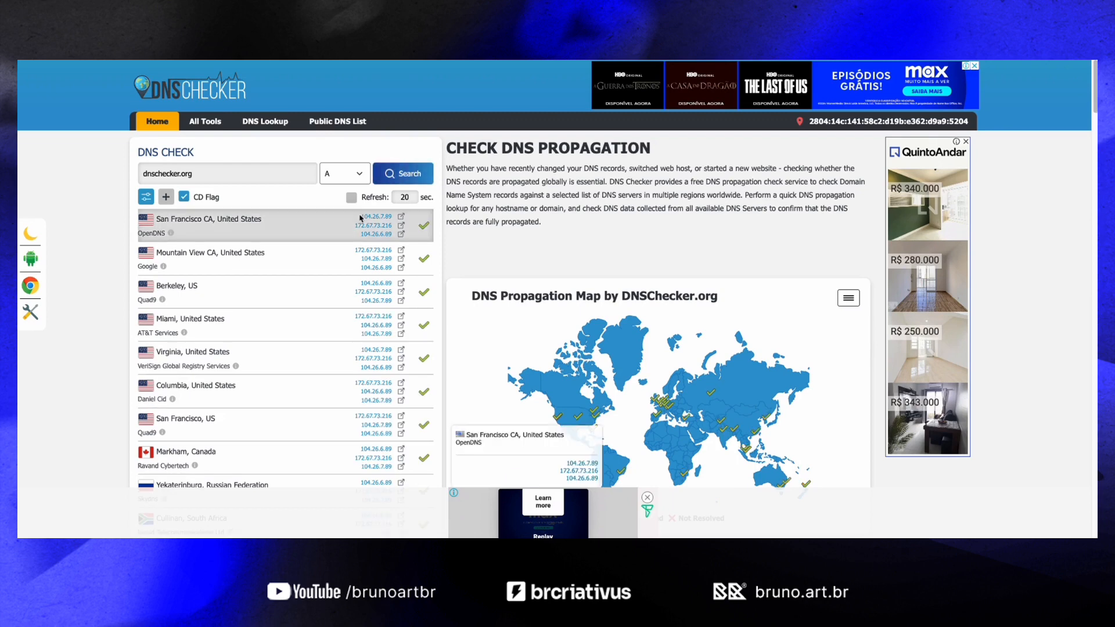
{"action": "left_click_drag", "start_coordinate": [329, 221], "coordinate": [390, 333]}
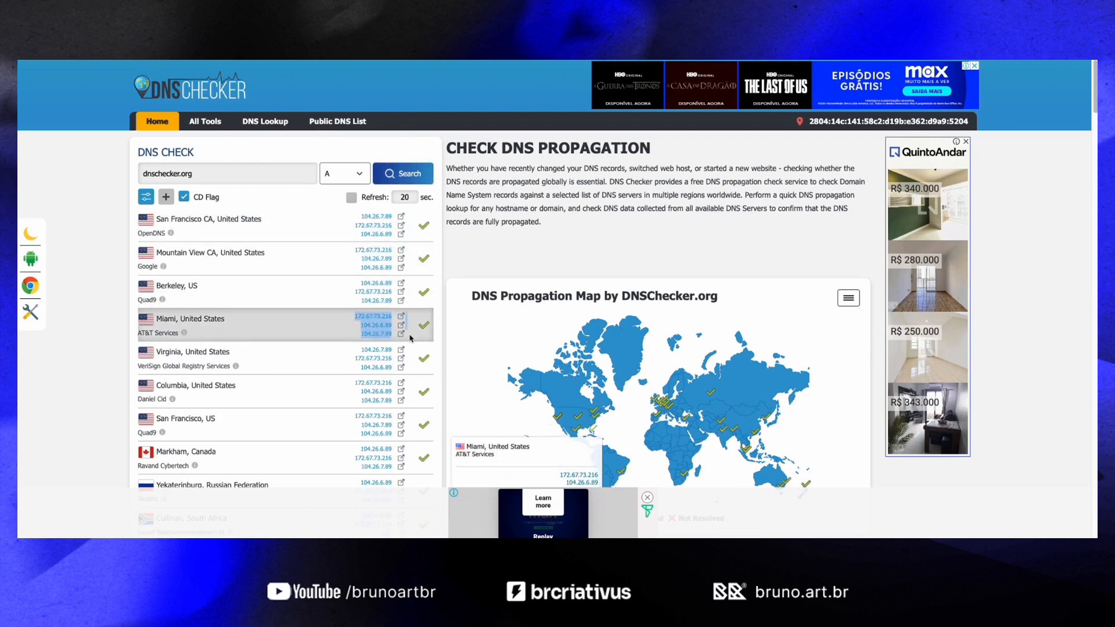
{"action": "left_click", "coordinate": [360, 354]}
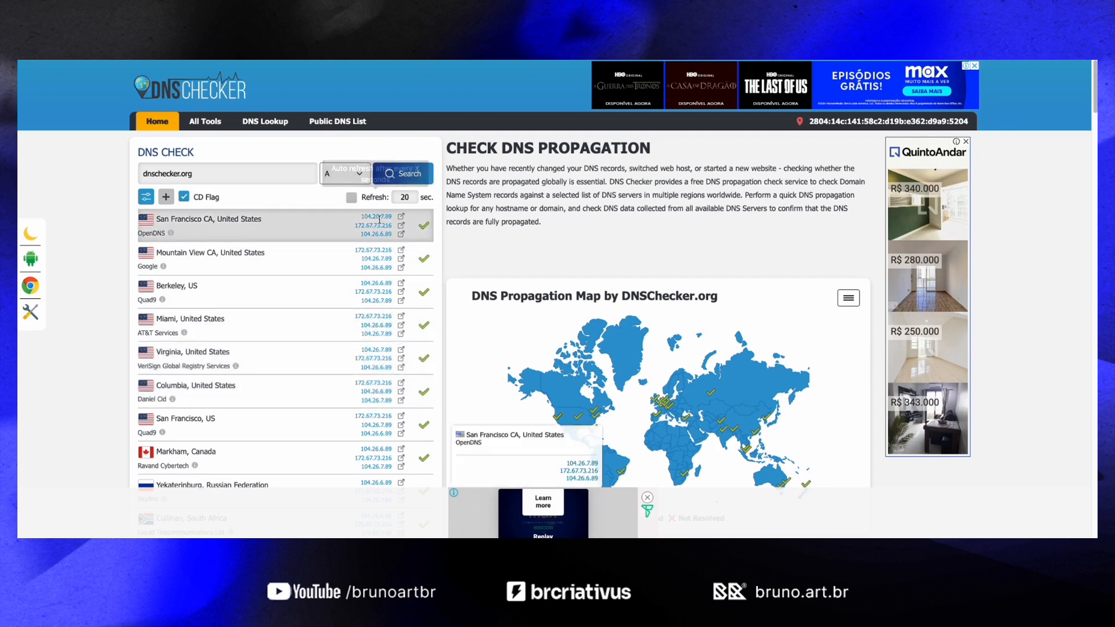
Check the NS records of dnschecker.org and highlight the nameserver provider in the Mountain View result.
{"action": "left_click", "coordinate": [344, 176]}
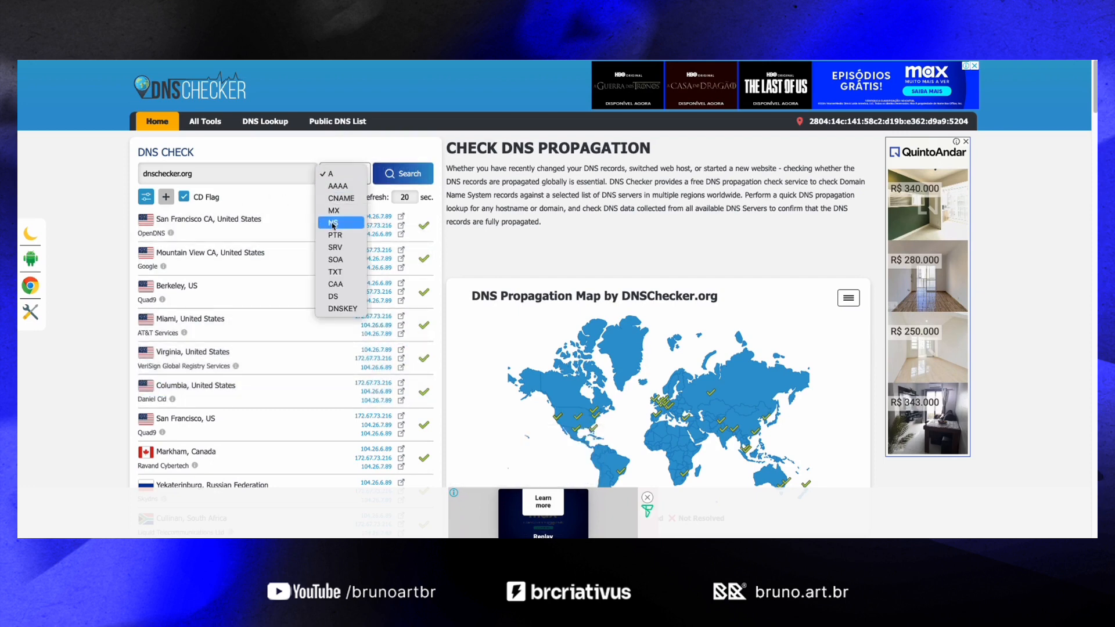
{"action": "left_click", "coordinate": [333, 224]}
{"action": "left_click", "coordinate": [413, 181]}
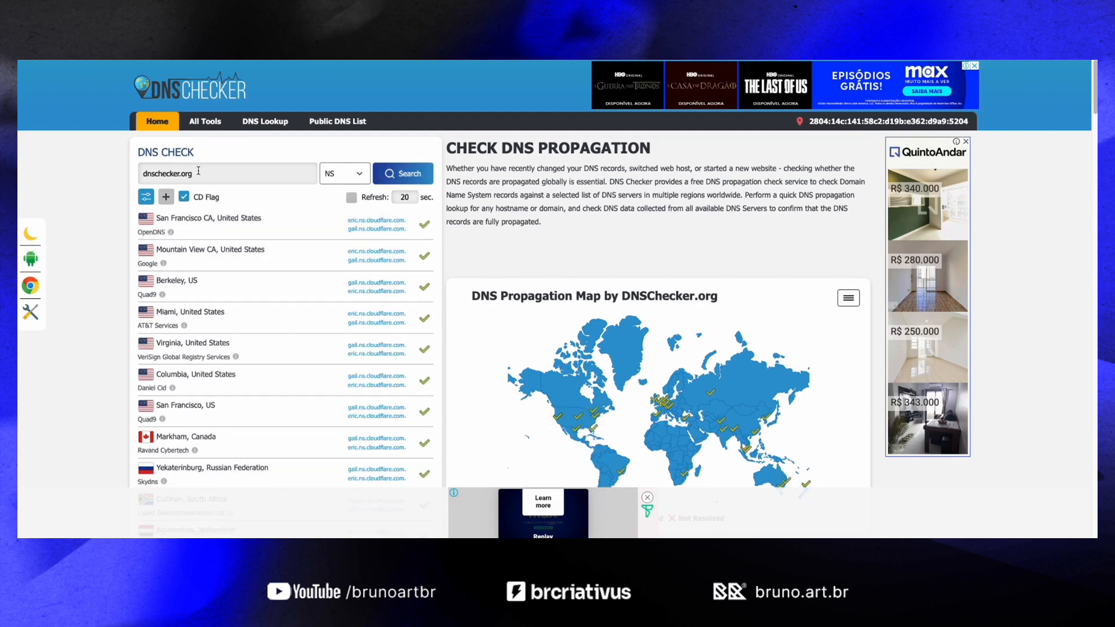
{"action": "triple_click", "coordinate": [223, 180]}
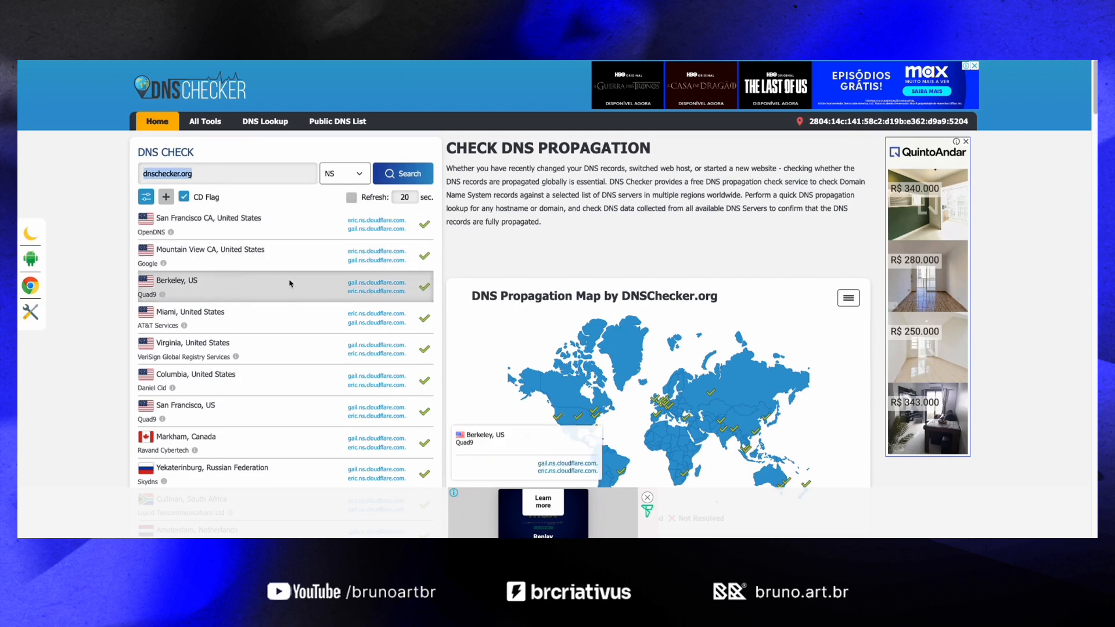
{"action": "left_click_drag", "start_coordinate": [357, 250], "coordinate": [404, 250]}
{"action": "double_click", "coordinate": [378, 260]}
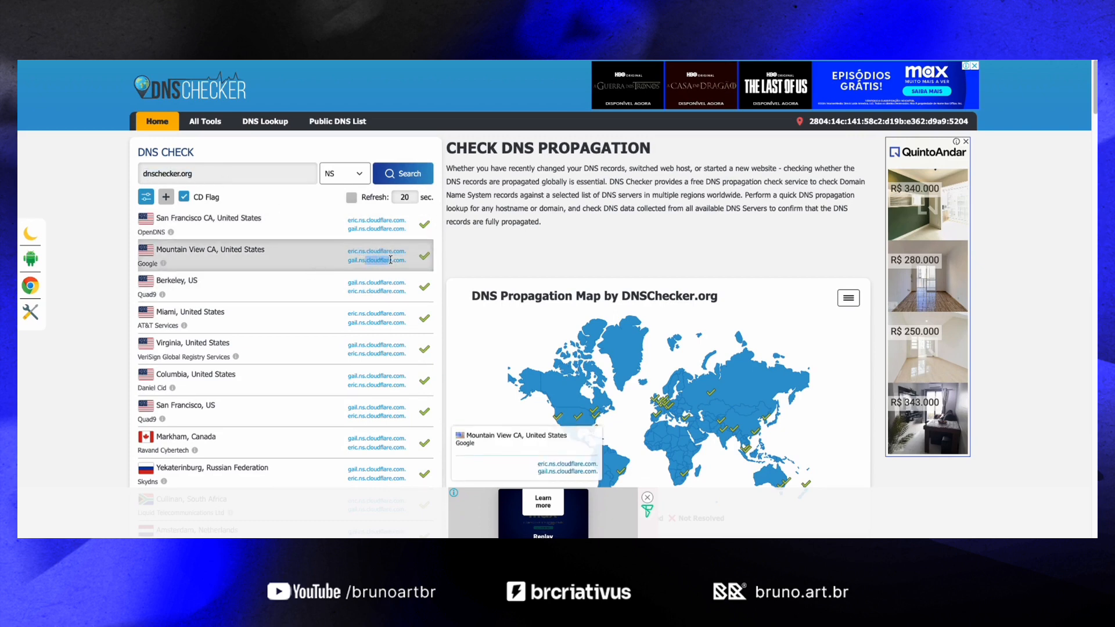
Switch the dnschecker.org check back to A records and highlight the IP addresses across the locations.
{"action": "left_click", "coordinate": [344, 173]}
{"action": "left_click", "coordinate": [345, 128]}
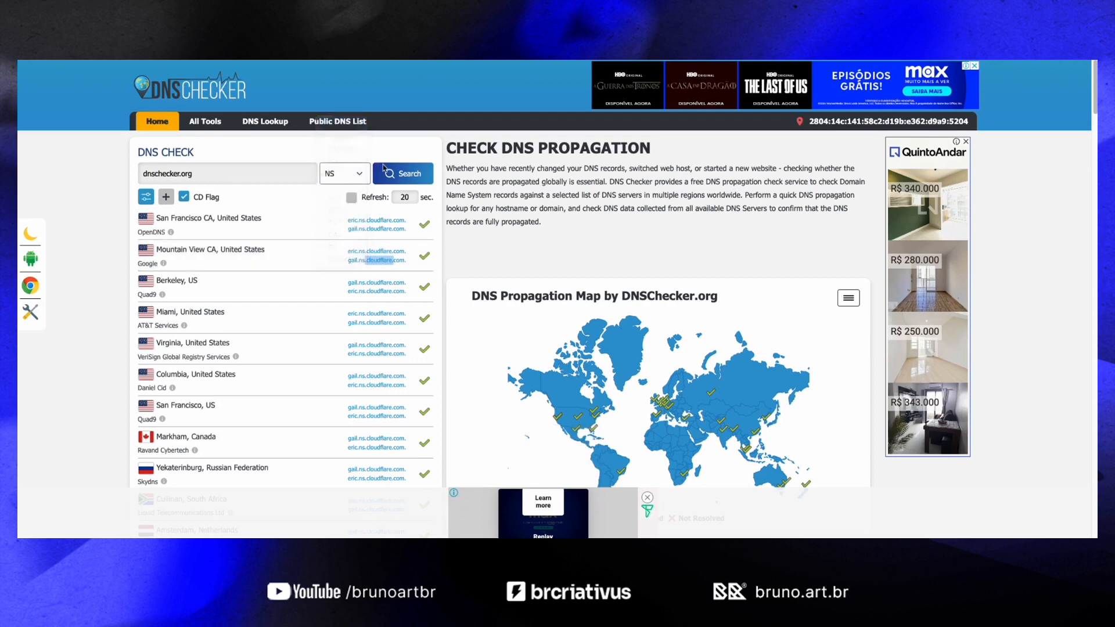
{"action": "left_click", "coordinate": [399, 175]}
{"action": "left_click_drag", "start_coordinate": [361, 216], "coordinate": [371, 350]}
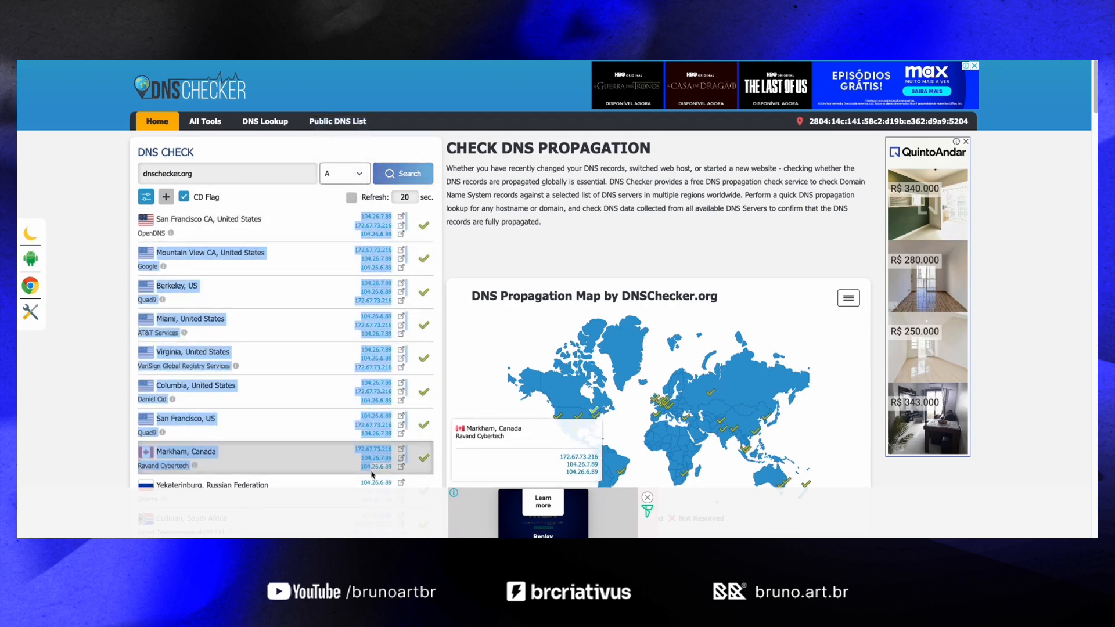
{"action": "left_click", "coordinate": [328, 321]}
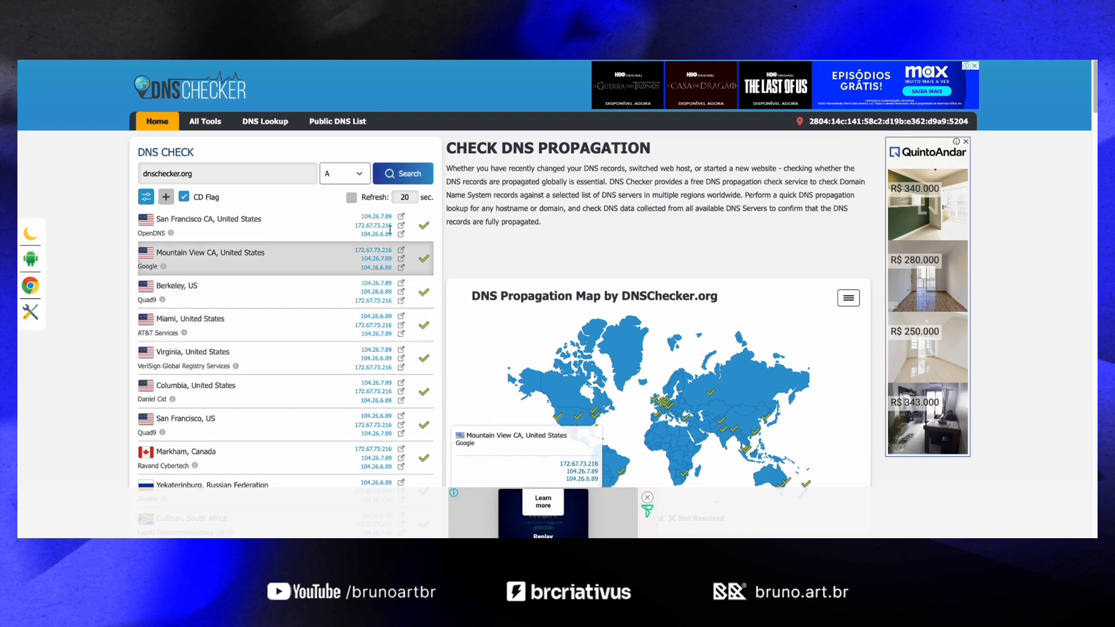
Run the dnschecker.org check for NS records again and highlight the nameservers from San Francisco to Columbia.
{"action": "left_click", "coordinate": [339, 179]}
{"action": "left_click", "coordinate": [342, 224]}
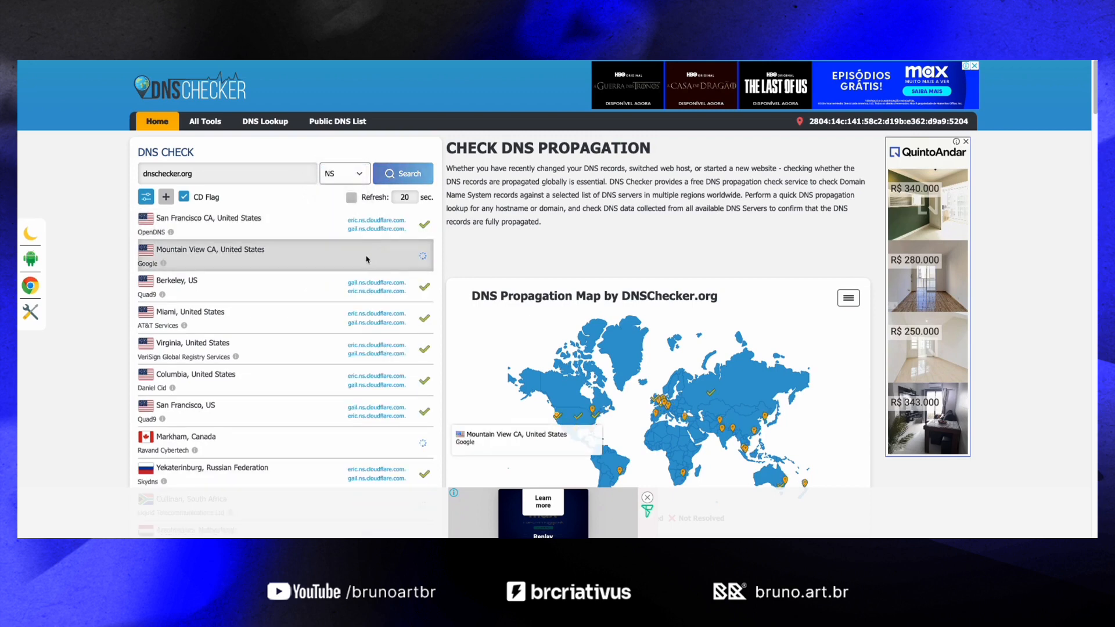
{"action": "left_click_drag", "start_coordinate": [396, 375], "coordinate": [349, 220]}
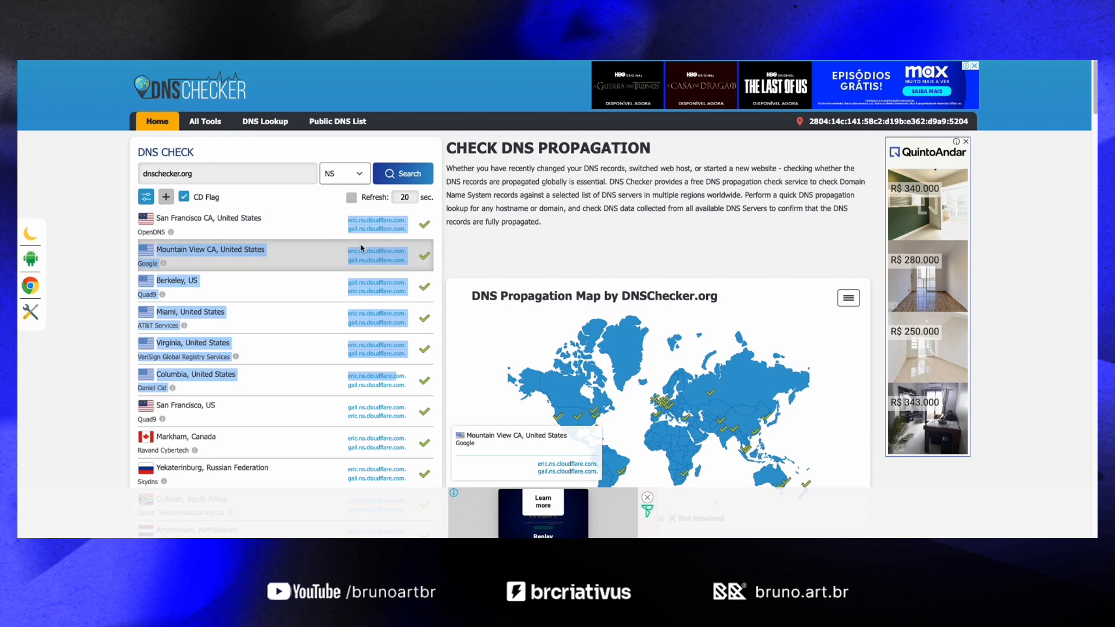
{"action": "left_click", "coordinate": [348, 220]}
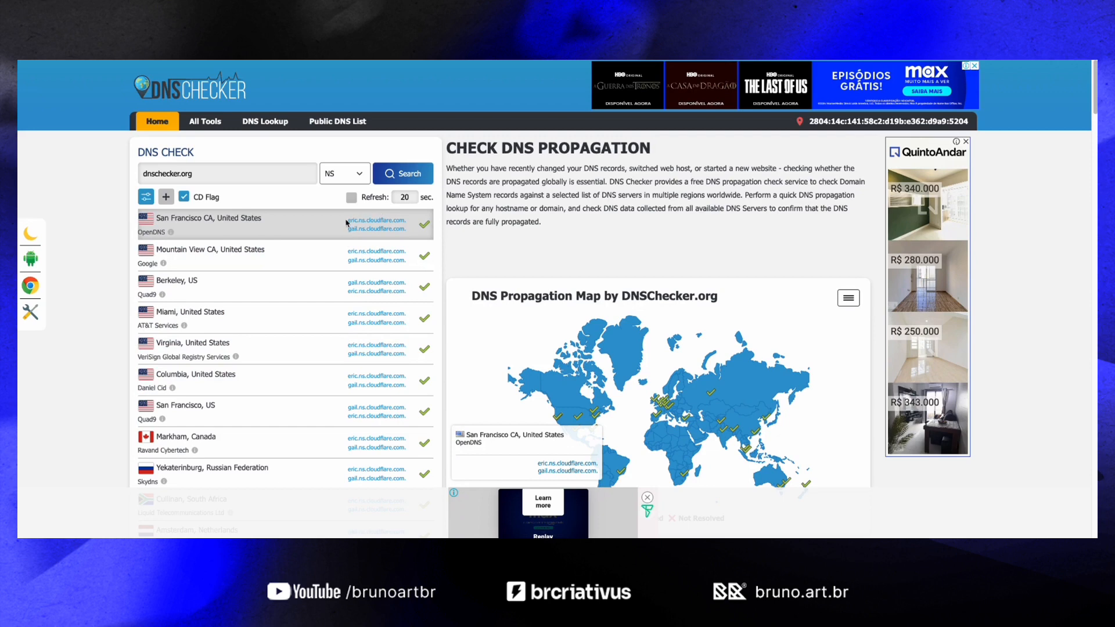
Highlight the first Mountain View nameserver for dnschecker.org, and run the NS record check for trello.com.
{"action": "left_click_drag", "start_coordinate": [347, 253], "coordinate": [400, 252]}
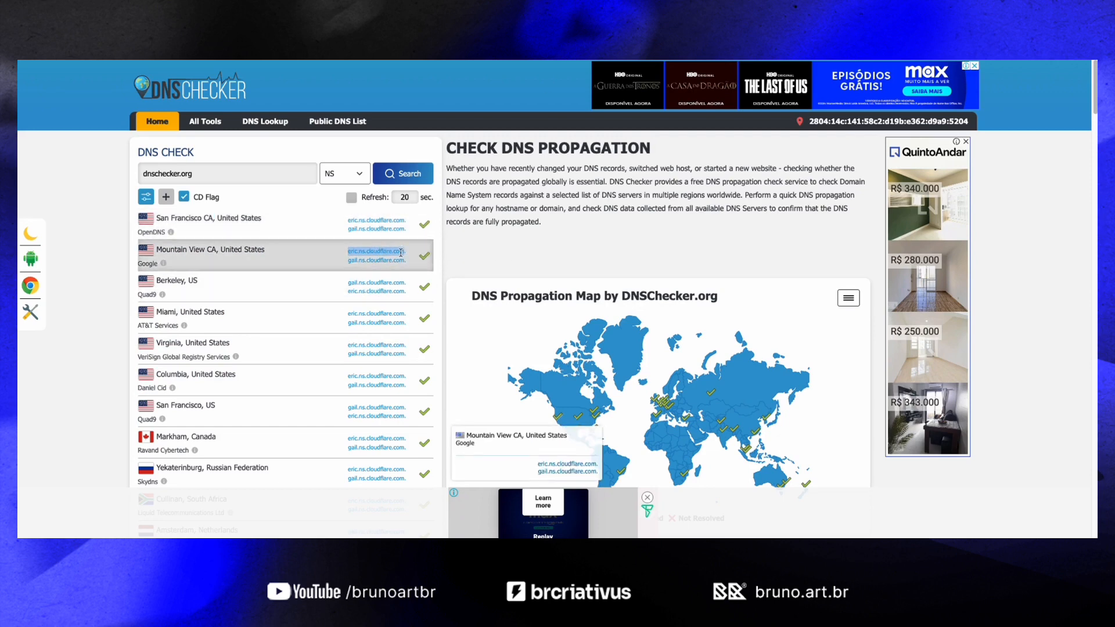
{"action": "left_click", "coordinate": [257, 332]}
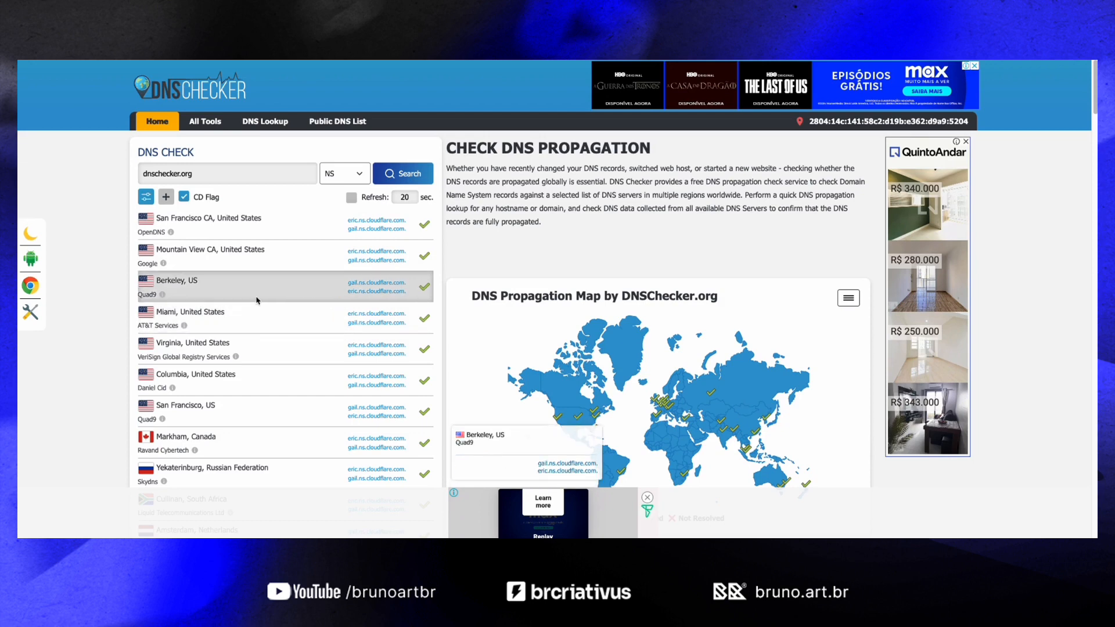
{"action": "double_click", "coordinate": [194, 172]}
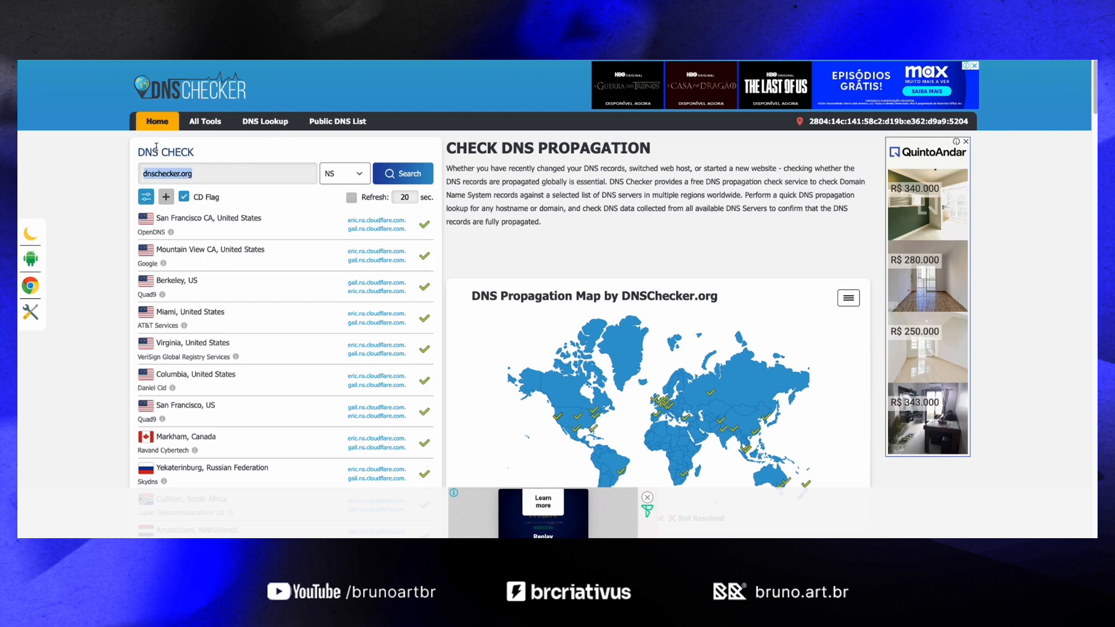
{"action": "type", "text": "trello.com"}
{"action": "key", "text": "Return"}
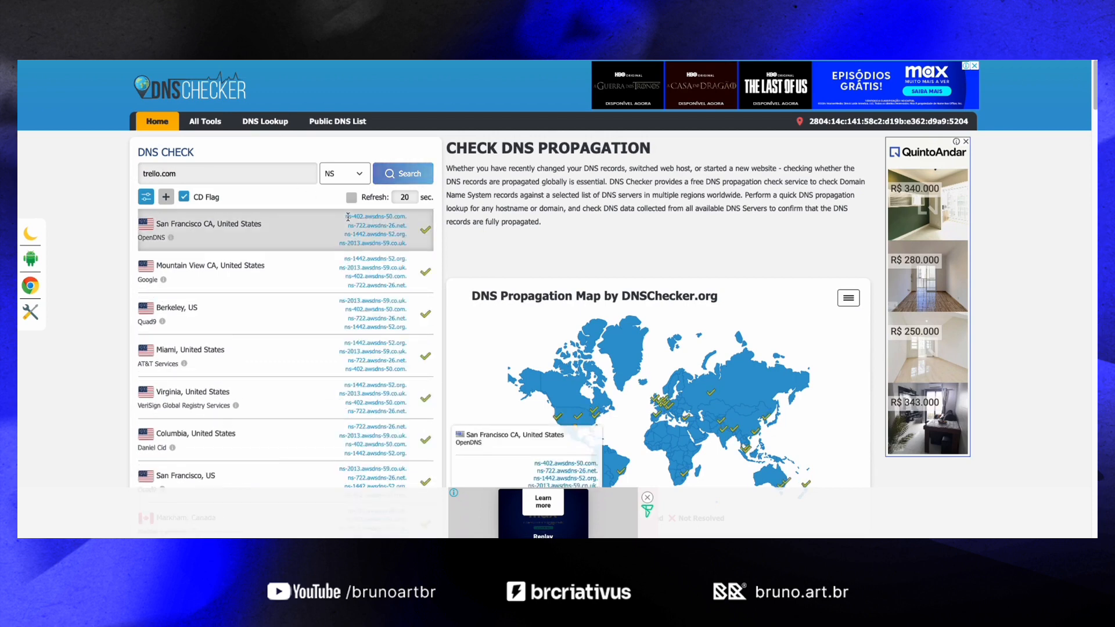
Highlight the nameservers in the San Francisco OpenDNS result for trello.com.
{"action": "left_click_drag", "start_coordinate": [347, 216], "coordinate": [404, 246]}
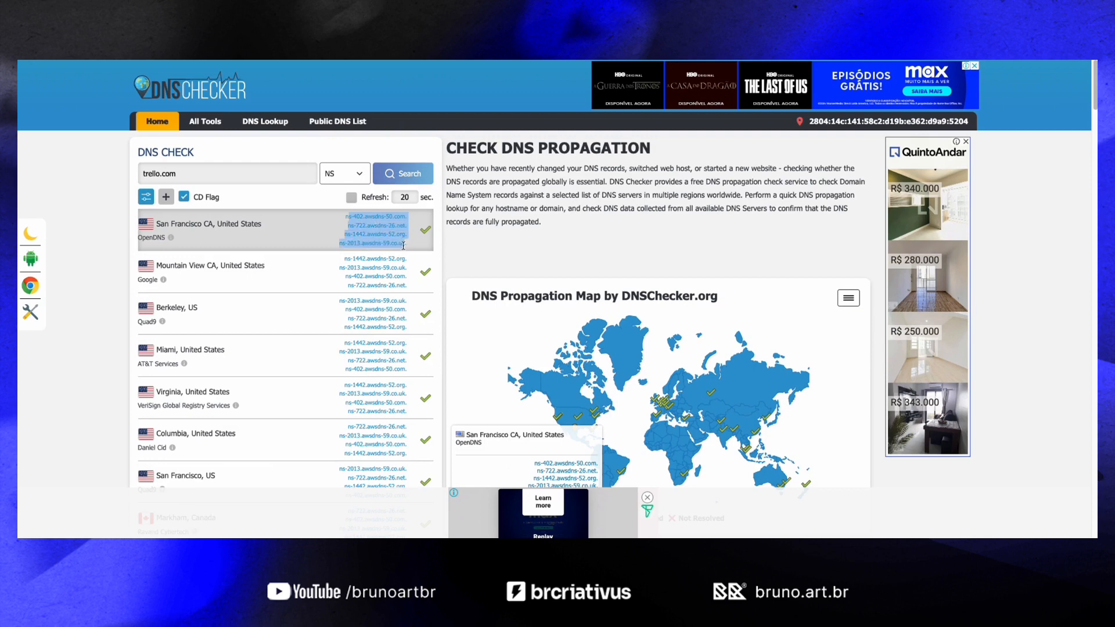
{"action": "left_click", "coordinate": [371, 219]}
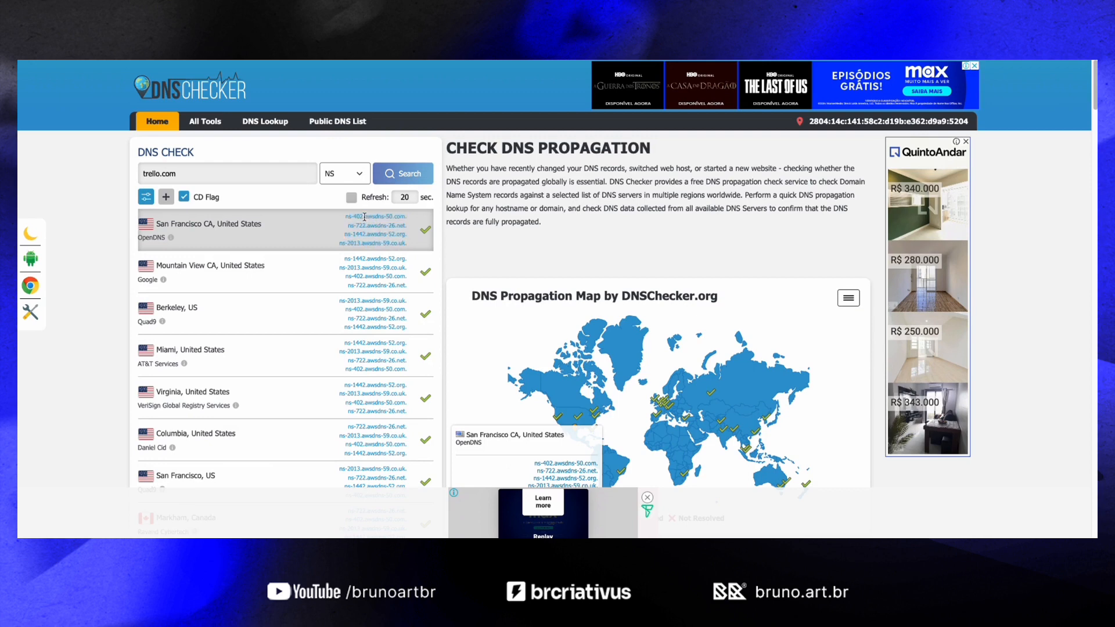
{"action": "left_click_drag", "start_coordinate": [386, 217], "coordinate": [366, 216]}
{"action": "left_click", "coordinate": [367, 218]}
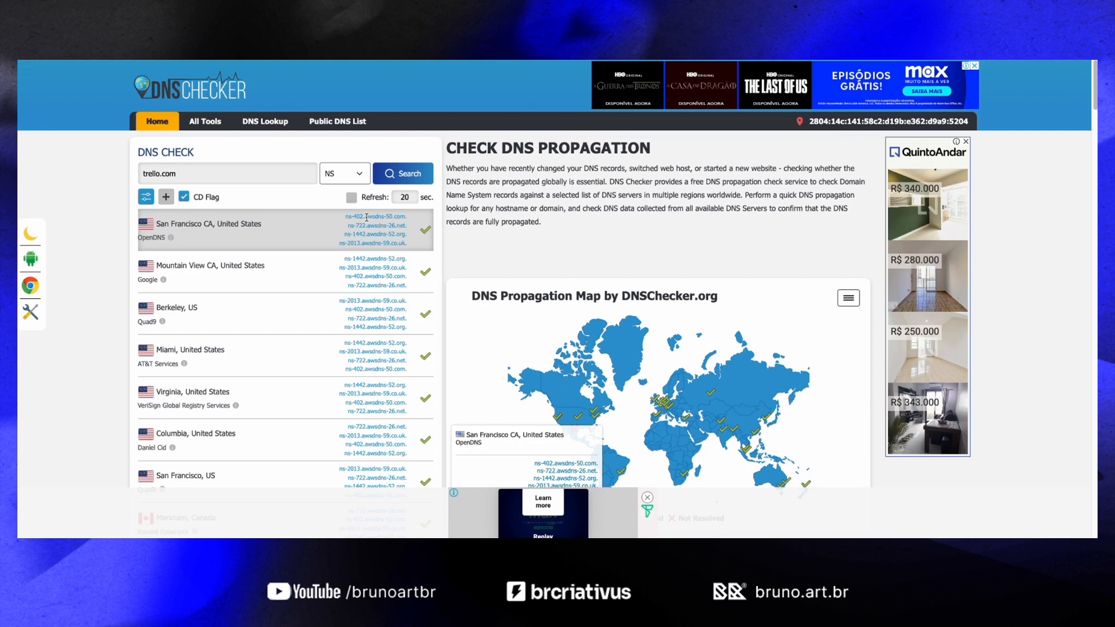
Copy the awsdns-50.com domain from the first San Francisco nameserver and try to open it in a new browser tab.
{"action": "left_click_drag", "start_coordinate": [367, 217], "coordinate": [396, 218]}
{"action": "key", "text": "super+c"}
{"action": "key", "text": "super+t"}
{"action": "key", "text": "super+v"}
{"action": "key", "text": "Return"}
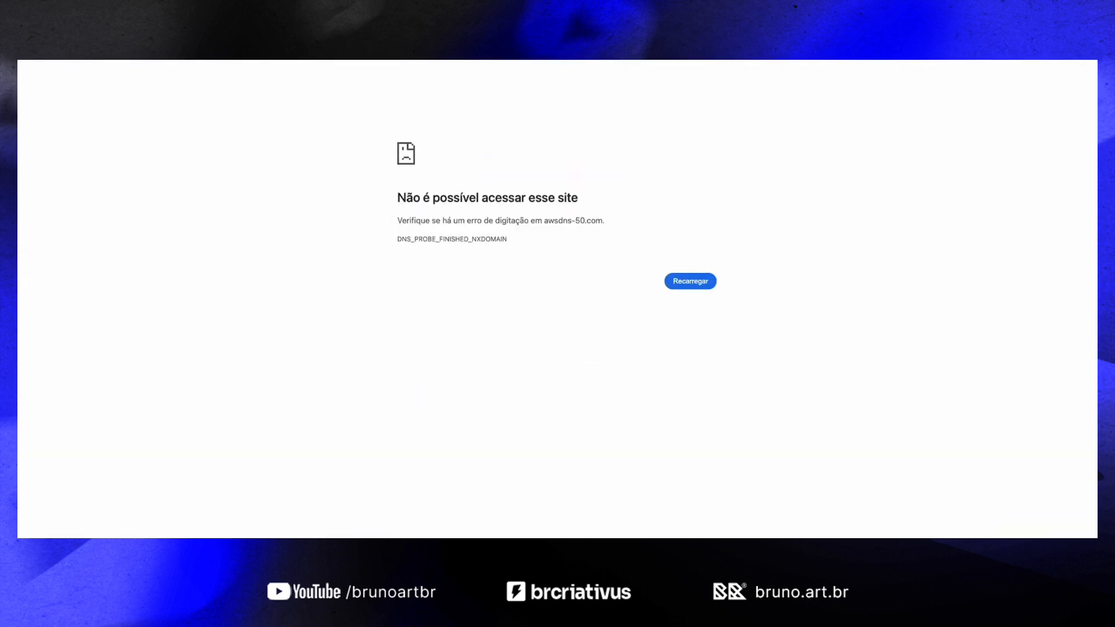
Remove the .com ending, search Google for awsdns-50, and look over the results.
{"action": "key", "text": "BackSpace"}
{"action": "key", "text": "BackSpace"}
{"action": "key", "text": "BackSpace"}
{"action": "key", "text": "BackSpace"}
{"action": "key", "text": "Return"}
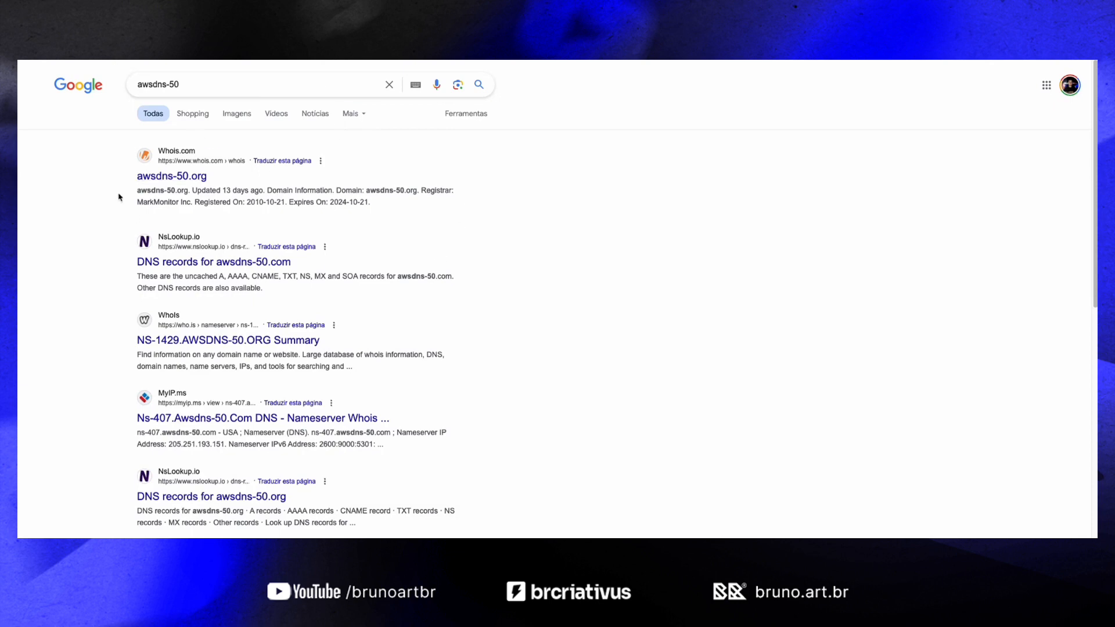
{"action": "scroll", "coordinate": [218, 209], "scroll_direction": "down", "scroll_amount": 2}
{"action": "scroll", "coordinate": [219, 209], "scroll_direction": "up", "scroll_amount": 2}
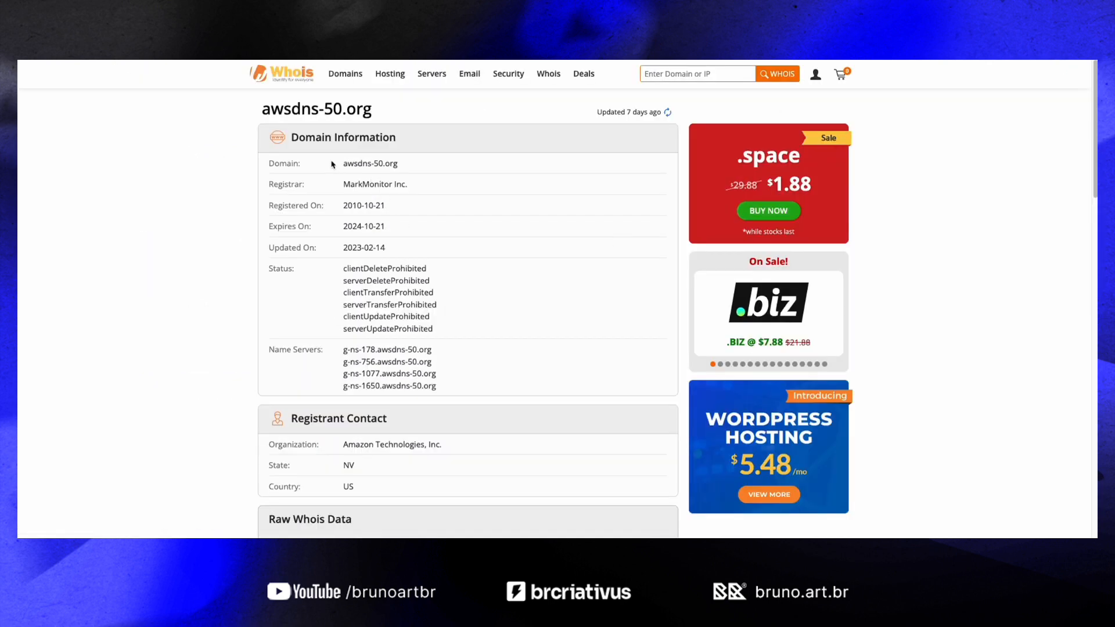
On the Whois page for awsdns-50.org, examine the domain information, highlighting the registrant organization and awsdns in the first name server.
{"action": "left_click_drag", "start_coordinate": [286, 131], "coordinate": [548, 399]}
{"action": "left_click", "coordinate": [547, 398]}
{"action": "scroll", "coordinate": [522, 406], "scroll_direction": "down", "scroll_amount": 1}
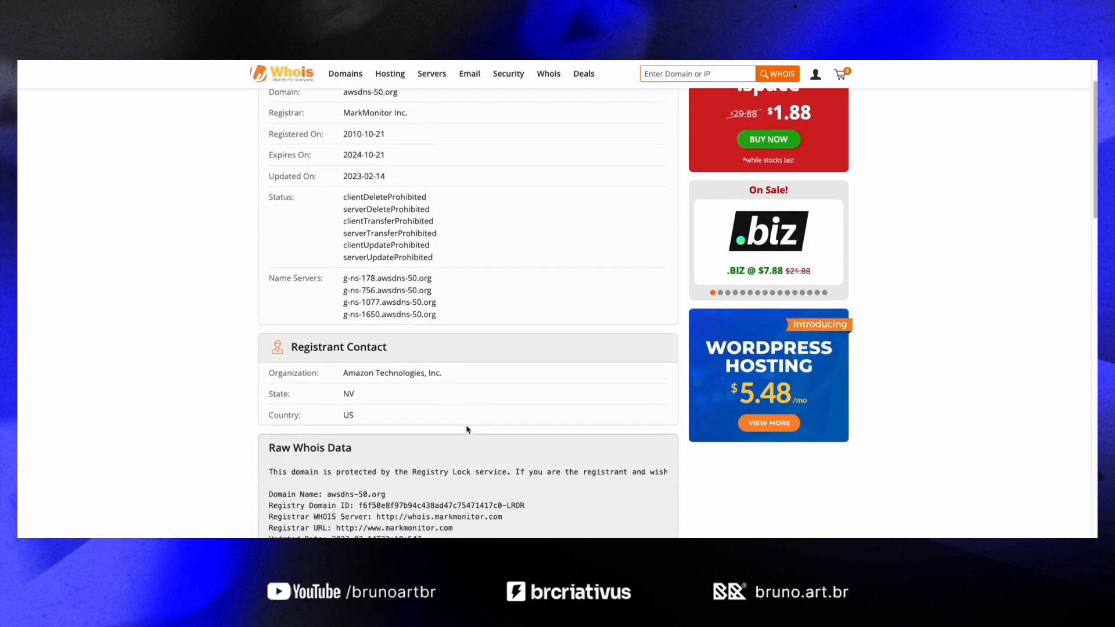
{"action": "left_click_drag", "start_coordinate": [342, 373], "coordinate": [428, 374]}
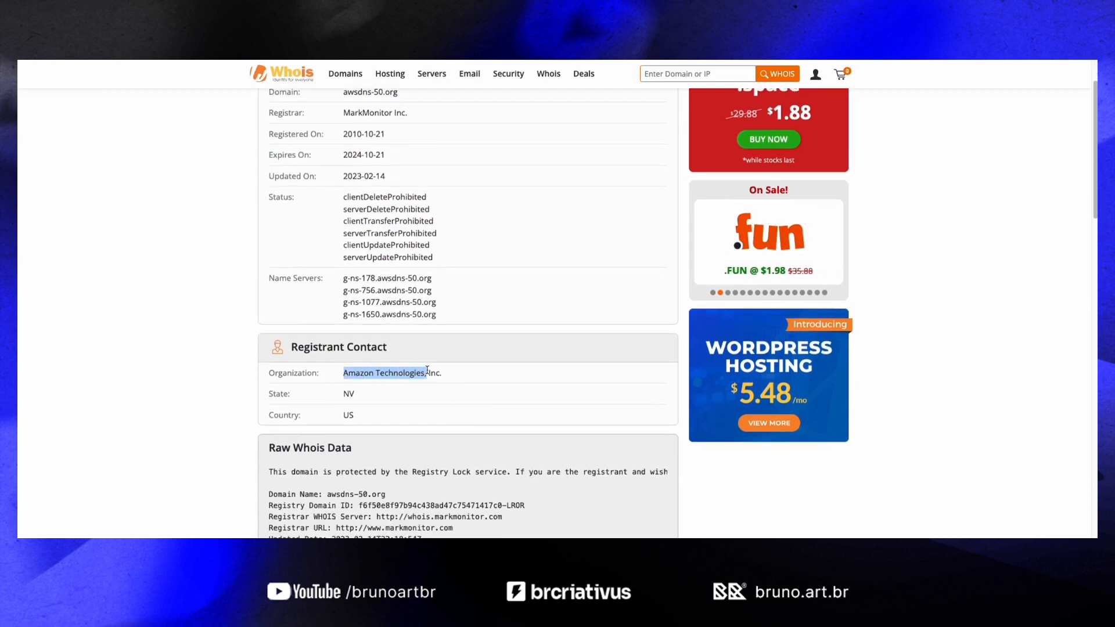
{"action": "left_click", "coordinate": [350, 377]}
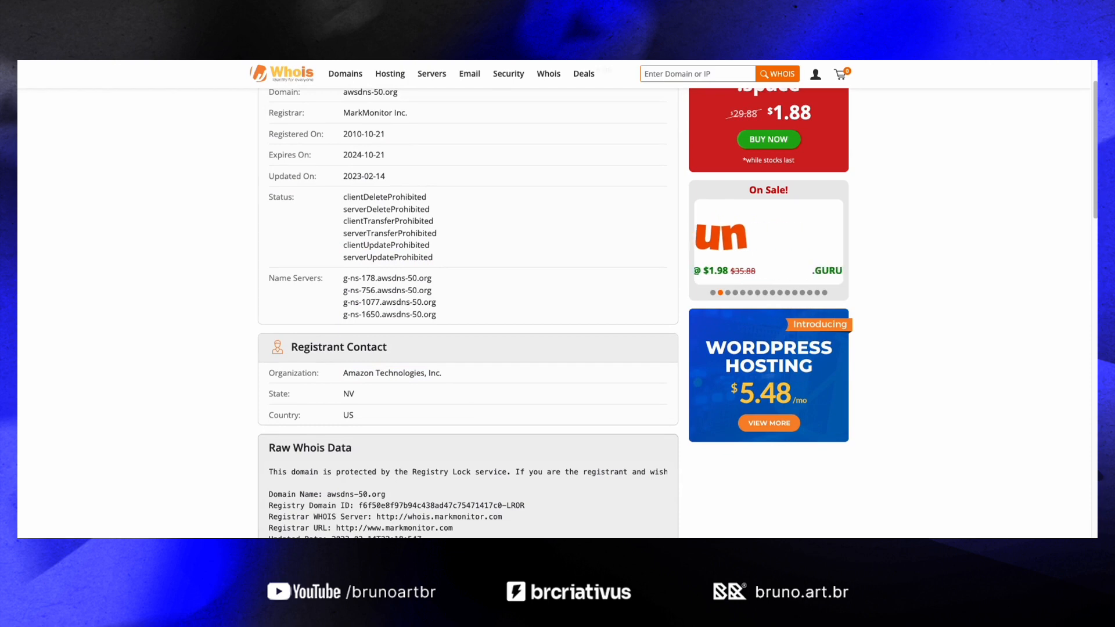
{"action": "double_click", "coordinate": [384, 278]}
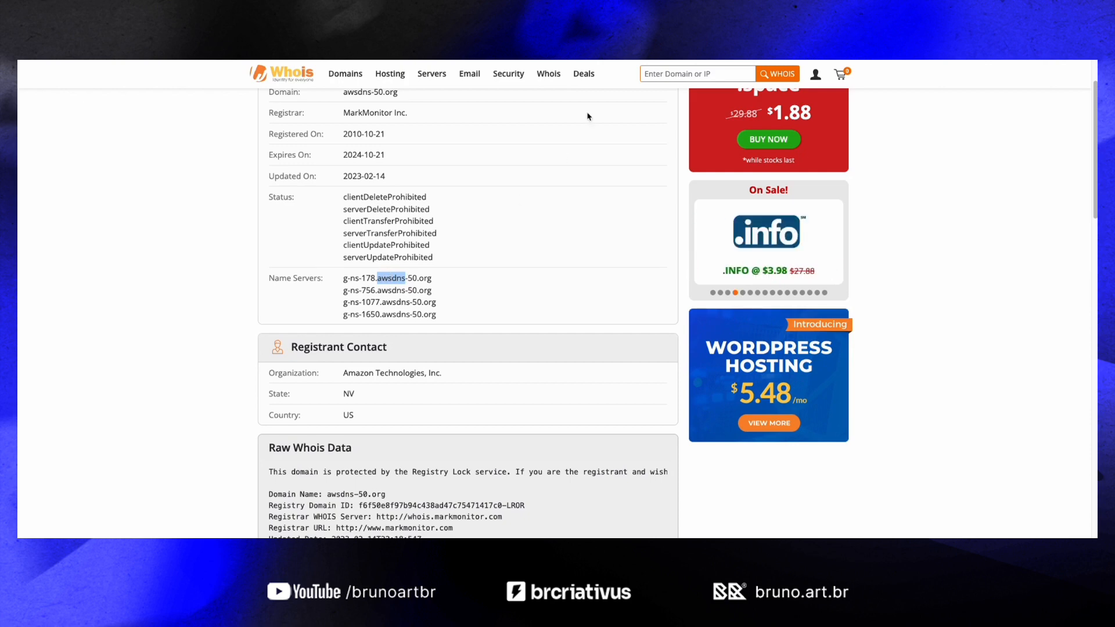
Return to the trello.com DNS results, and highlight the hosting account folder in the WP_CONTENT_DIR path on the WordPress diagnostics page.
{"action": "left_click", "coordinate": [540, 28]}
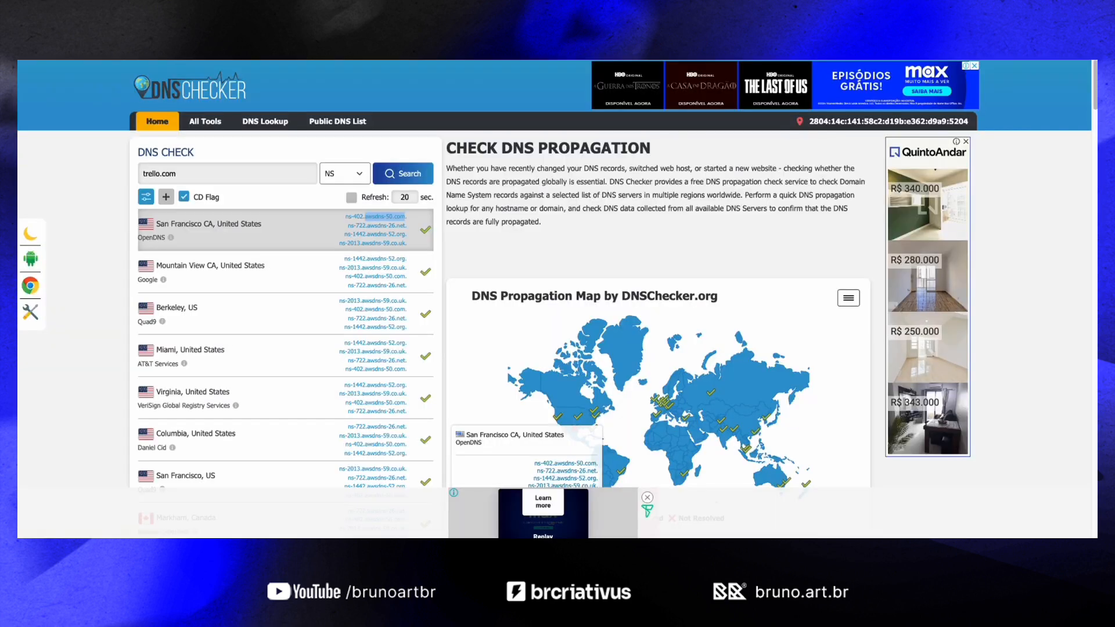
{"action": "left_click", "coordinate": [375, 230]}
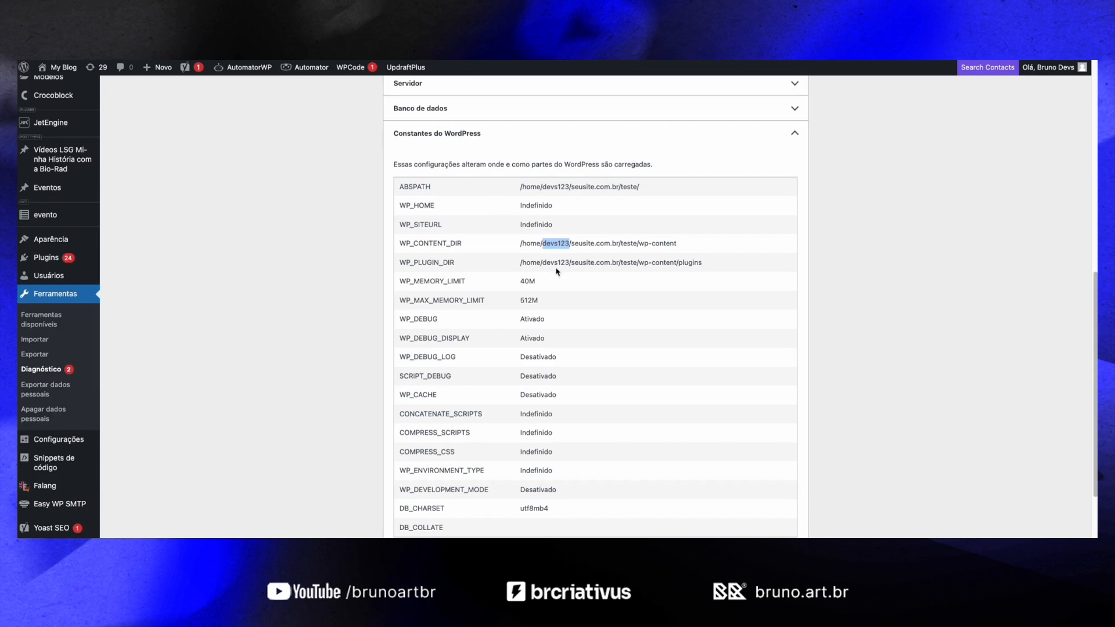
{"action": "left_click", "coordinate": [561, 244]}
{"action": "left_click_drag", "start_coordinate": [568, 243], "coordinate": [543, 242]}
{"action": "left_click", "coordinate": [555, 238]}
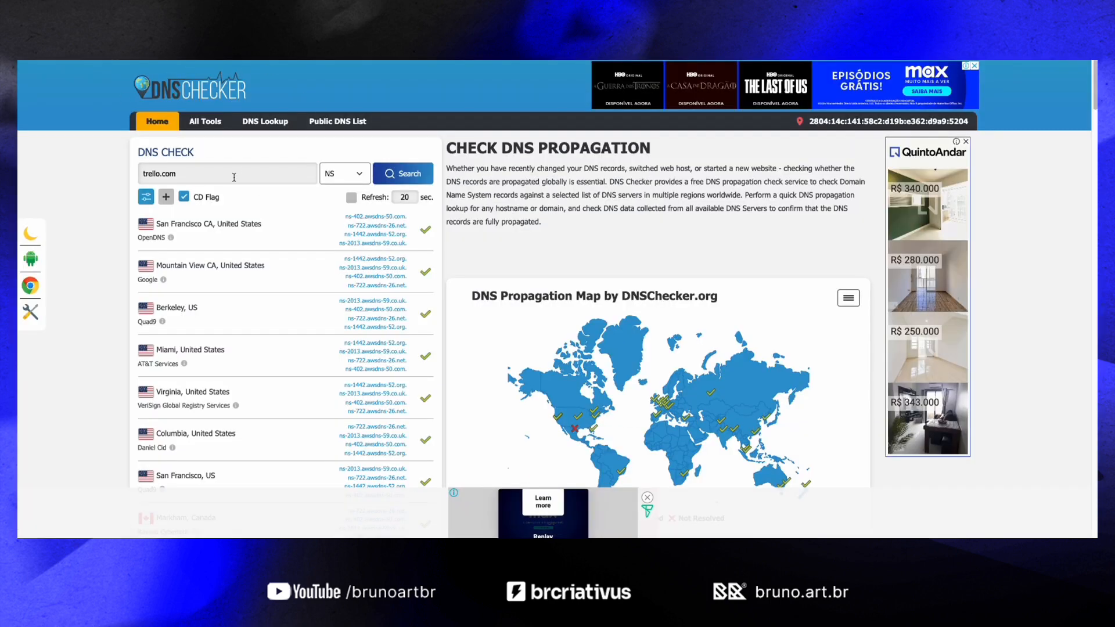
Run the trello.com NS record check again in DNS Checker and highlight the San Francisco nameservers.
{"action": "left_click_drag", "start_coordinate": [181, 177], "coordinate": [142, 175]}
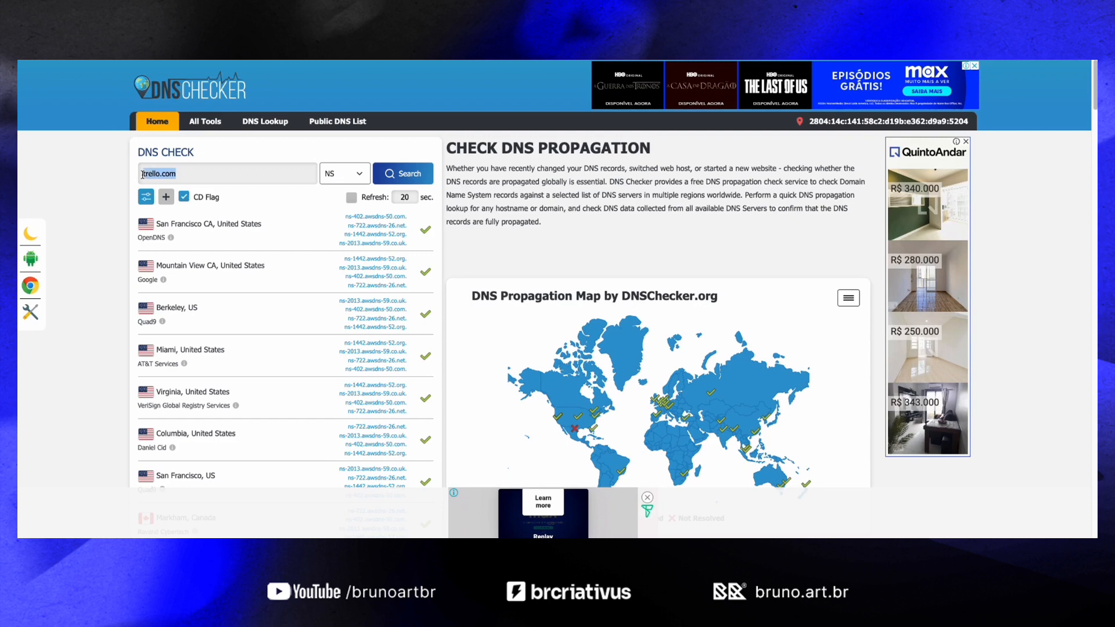
{"action": "left_click", "coordinate": [344, 174]}
{"action": "left_click", "coordinate": [416, 177]}
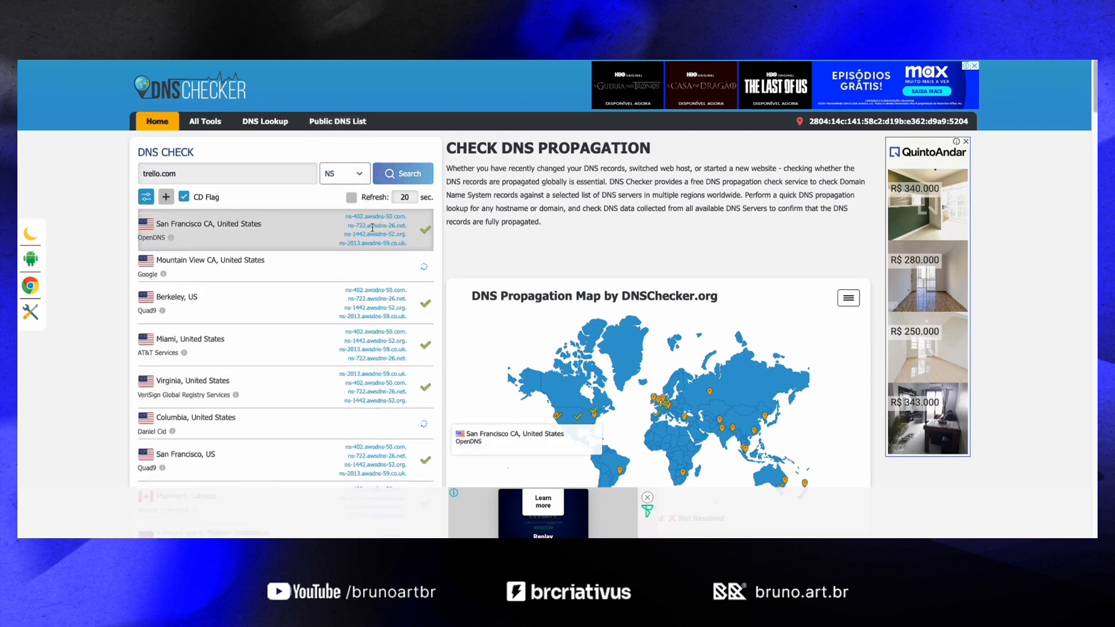
{"action": "left_click_drag", "start_coordinate": [345, 213], "coordinate": [407, 245]}
{"action": "left_click", "coordinate": [409, 246]}
Switch the trello.com record type to A, and highlight the hosting account folder in WP_CONTENT_DIR on the WordPress diagnostics page.
{"action": "left_click", "coordinate": [335, 174]}
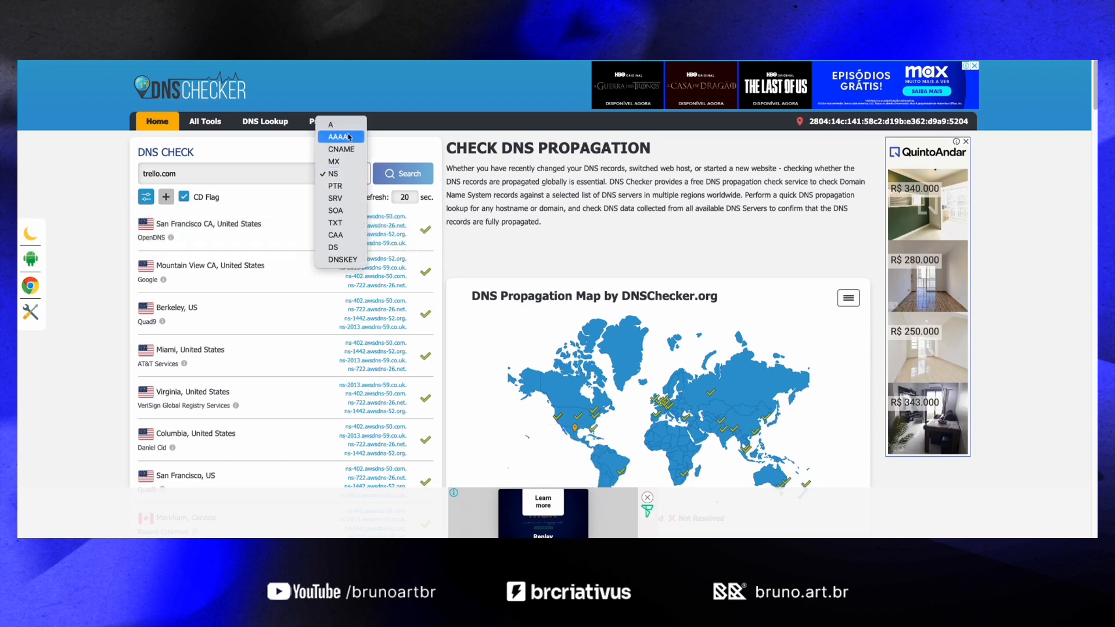
{"action": "left_click", "coordinate": [332, 122]}
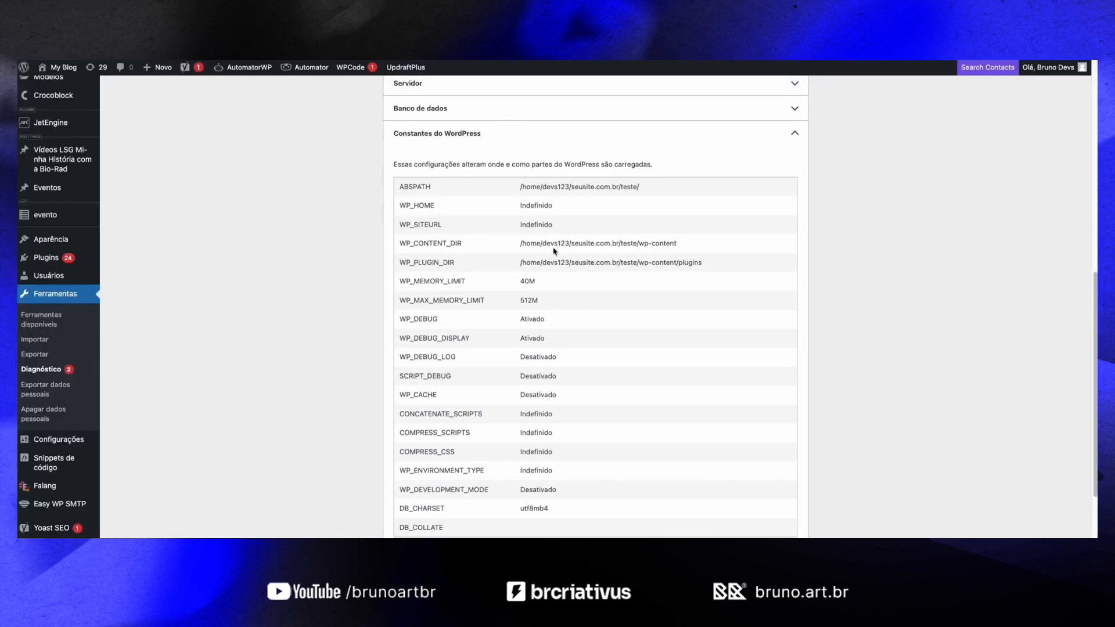
{"action": "left_click_drag", "start_coordinate": [542, 243], "coordinate": [571, 240]}
{"action": "left_click", "coordinate": [571, 240]}
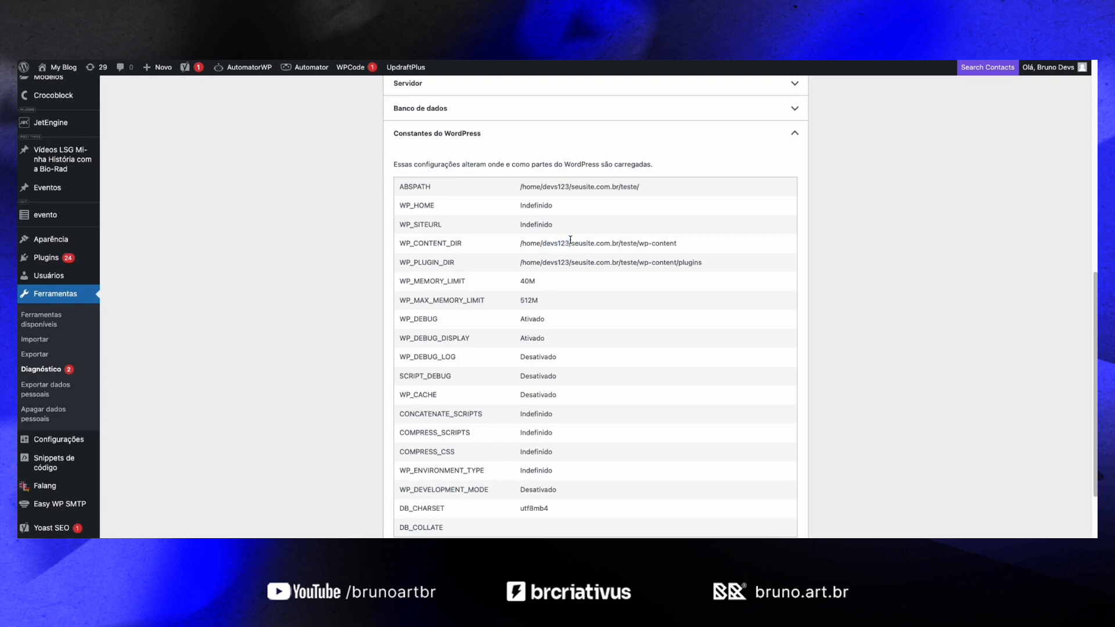